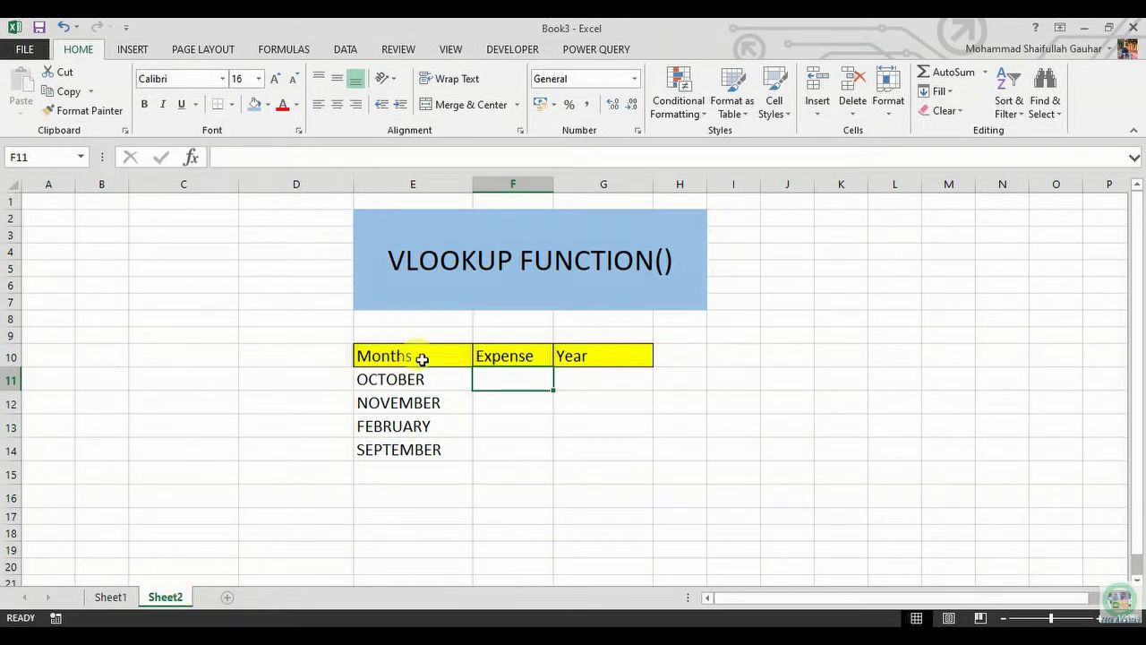
# Step: Examine the year, month and expense table on Sheet1 and the months awaiting lookup on Sheet2
pyautogui.click(111, 596)
pyautogui.moveTo(32, 207); pyautogui.dragTo(296, 471)
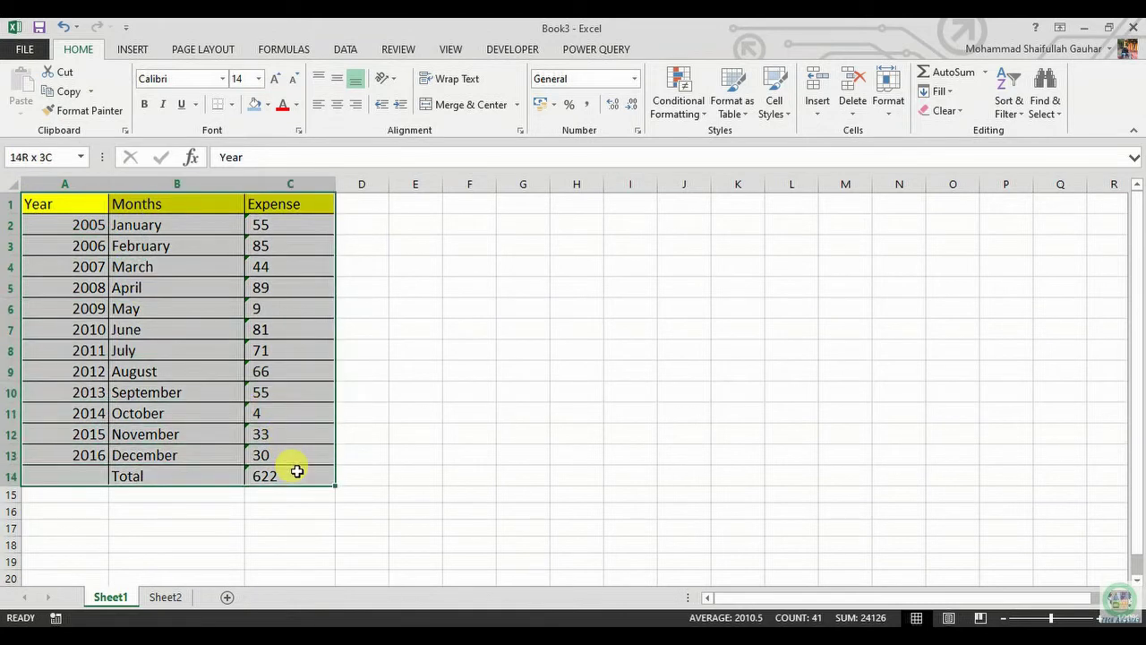
pyautogui.click(166, 596)
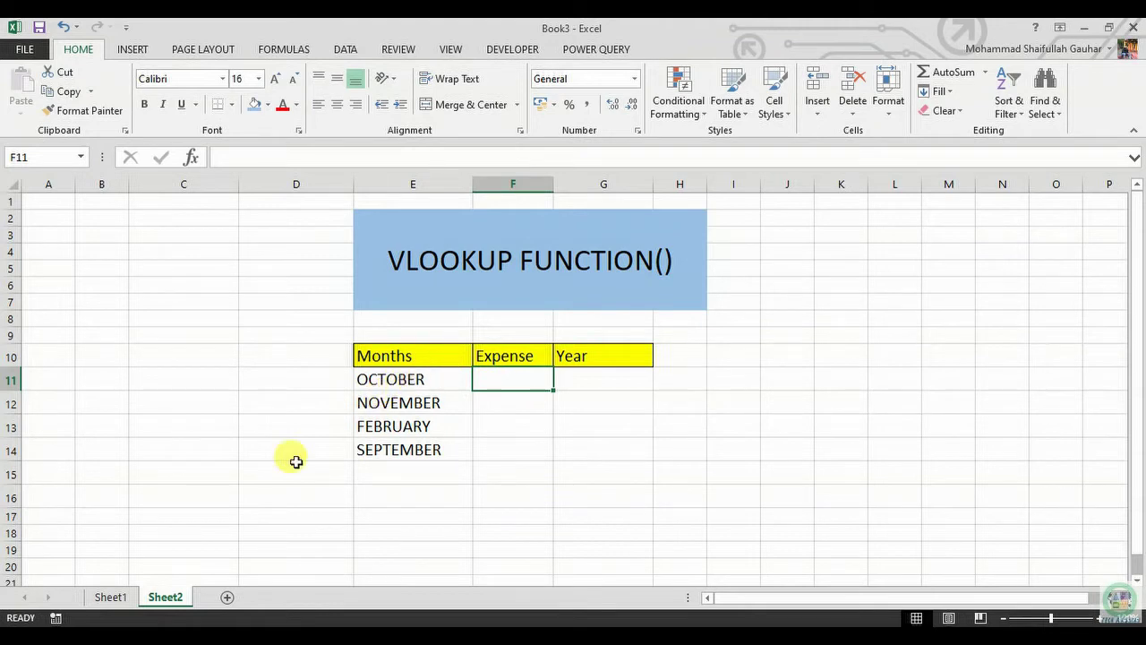
pyautogui.click(113, 596)
pyautogui.click(159, 318)
pyautogui.moveTo(77, 210); pyautogui.dragTo(301, 465)
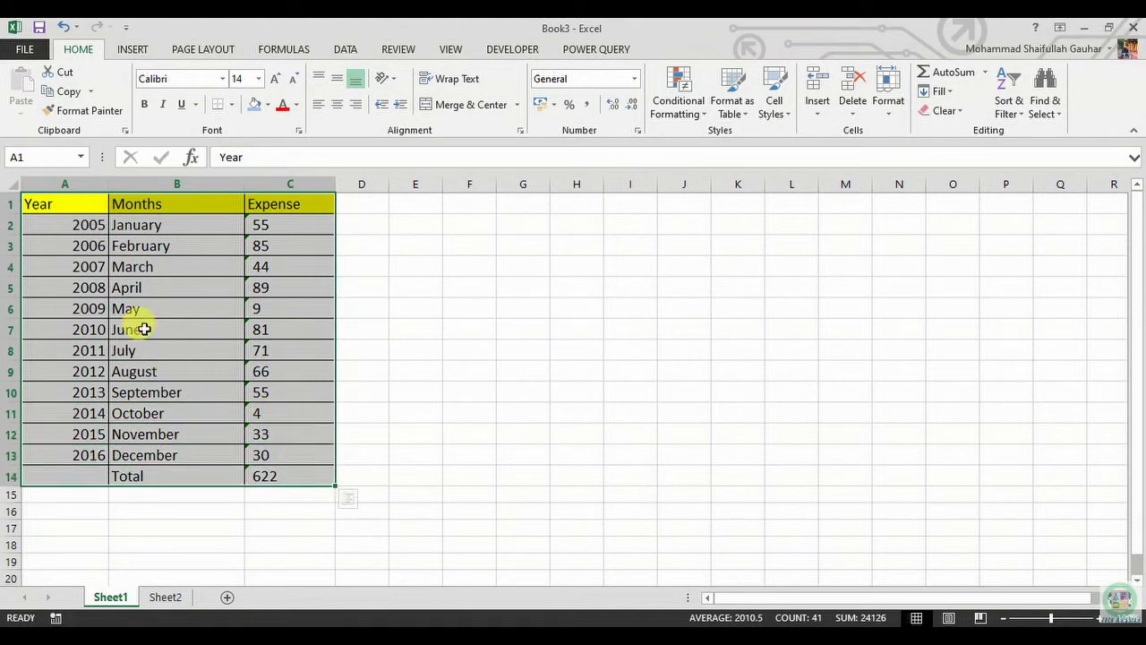
pyautogui.moveTo(67, 205); pyautogui.dragTo(304, 457)
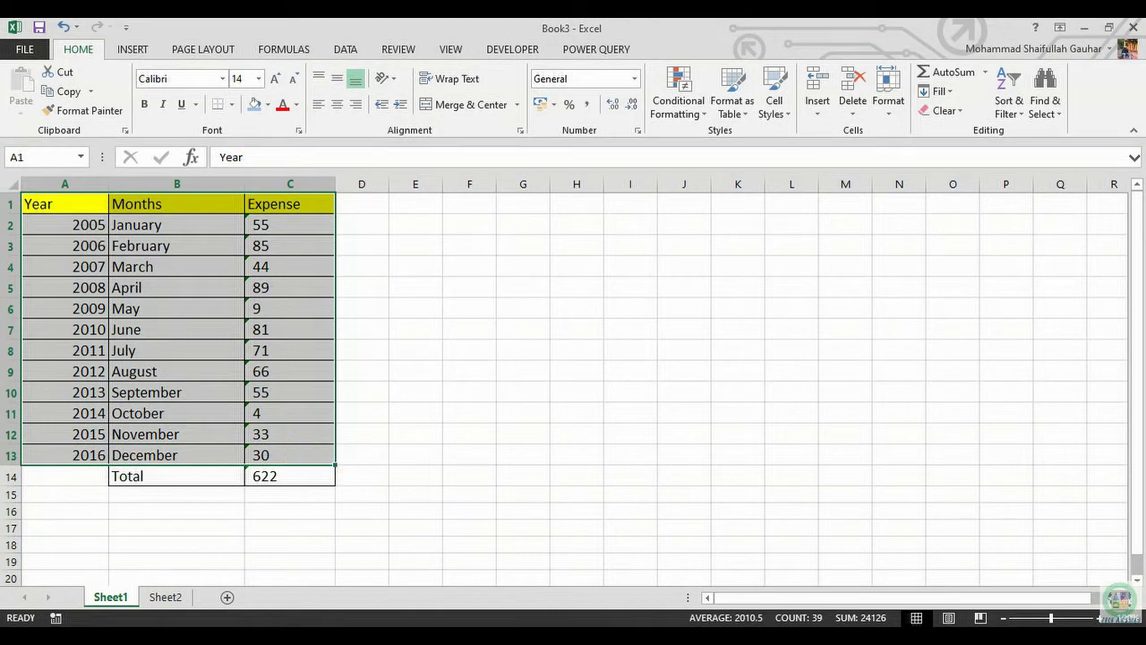
pyautogui.click(166, 596)
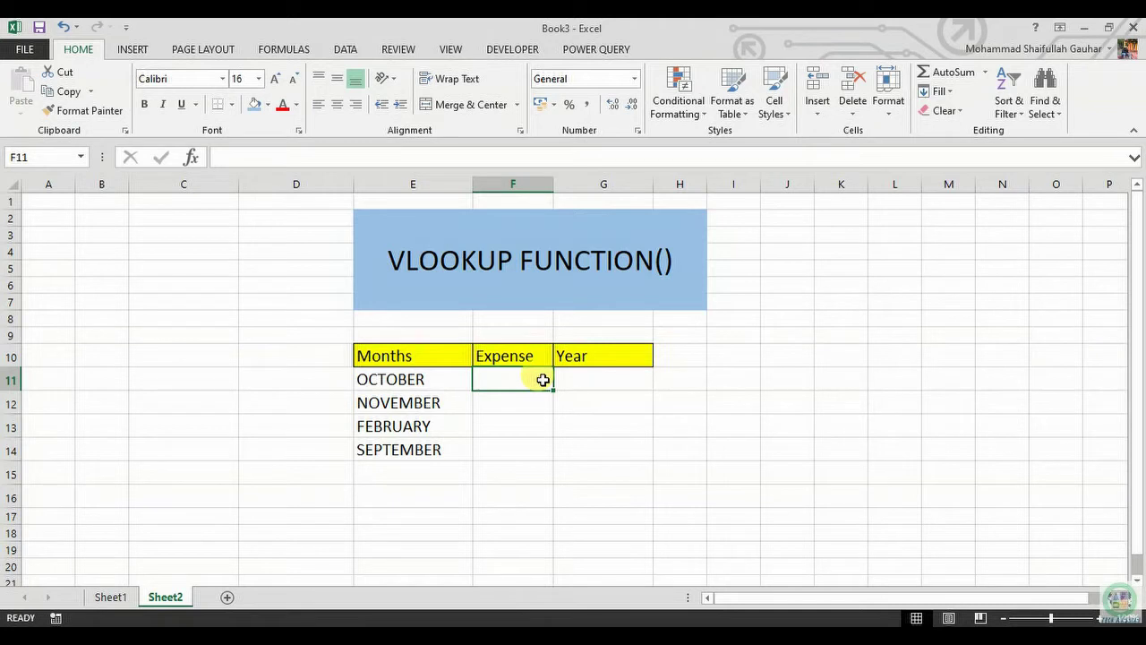
# Step: Enter the formula =VLOOKUP(E14,Sheet1!B1:C13,2,0) in cell F11 of Sheet2
pyautogui.write('=vl')
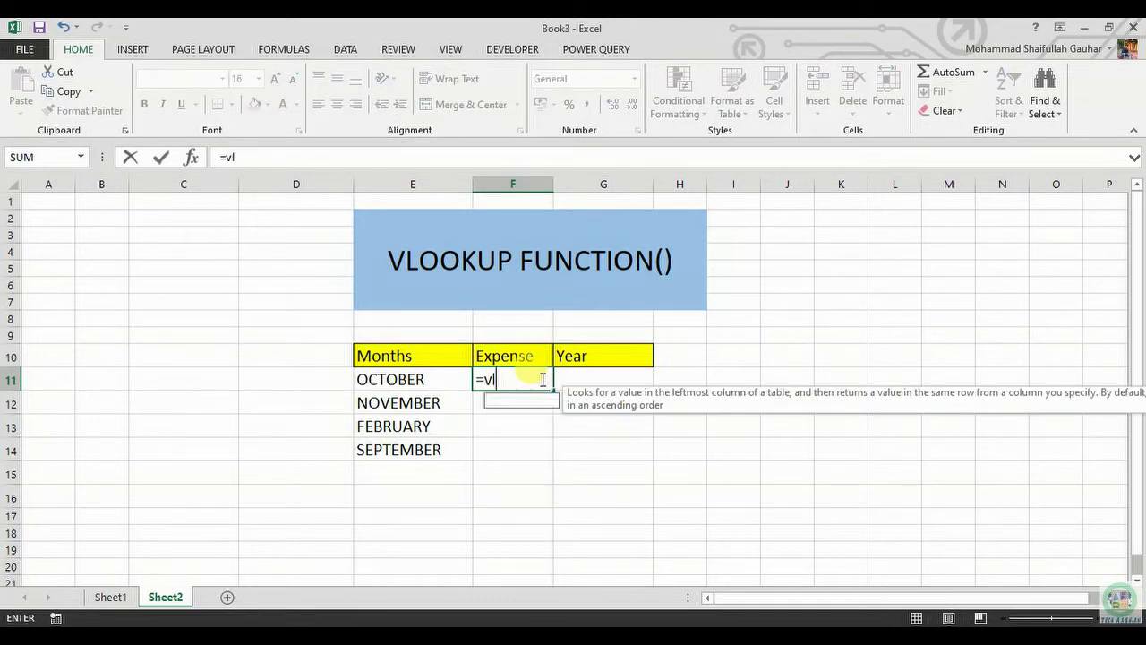
pyautogui.write('ookup(')
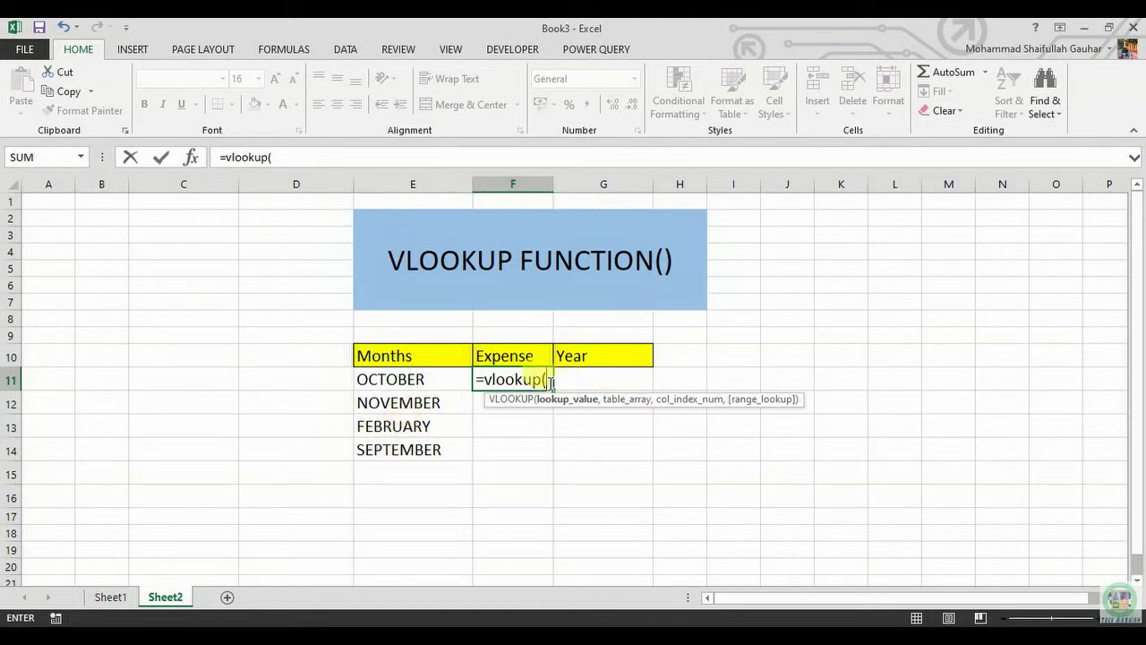
pyautogui.click(400, 450)
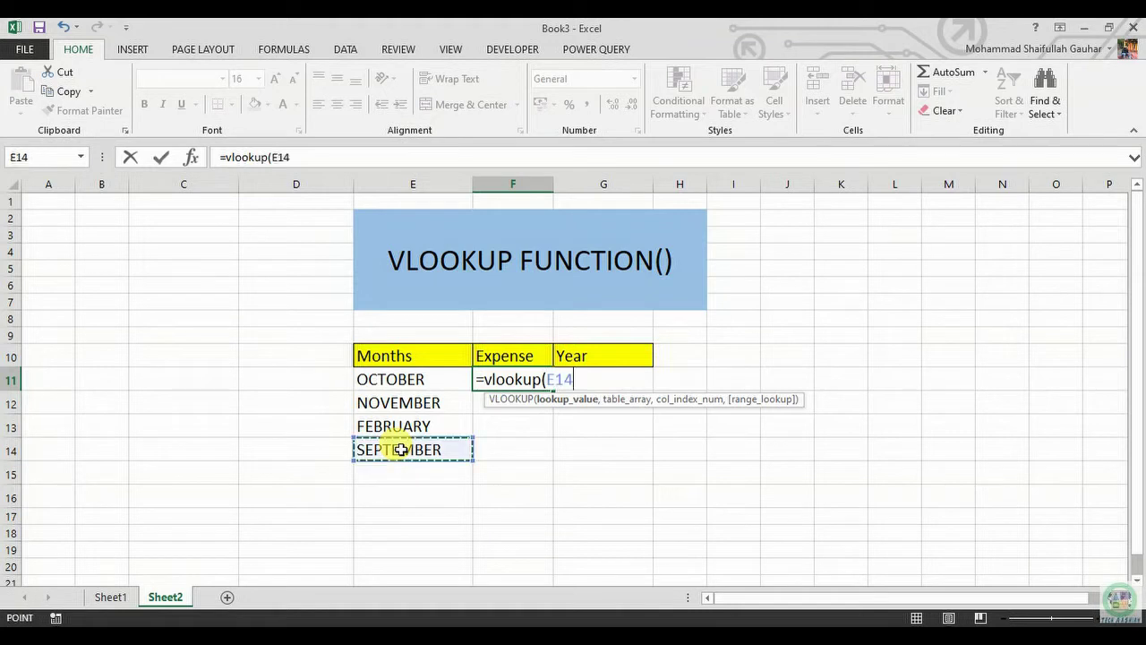
pyautogui.write(',')
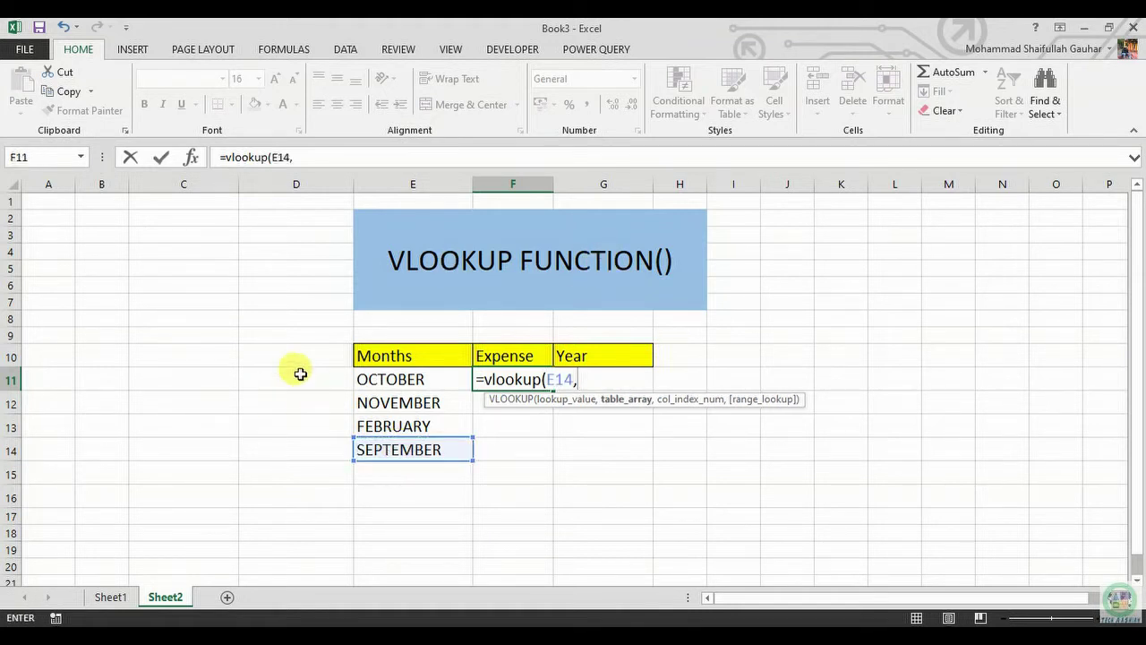
pyautogui.click(118, 598)
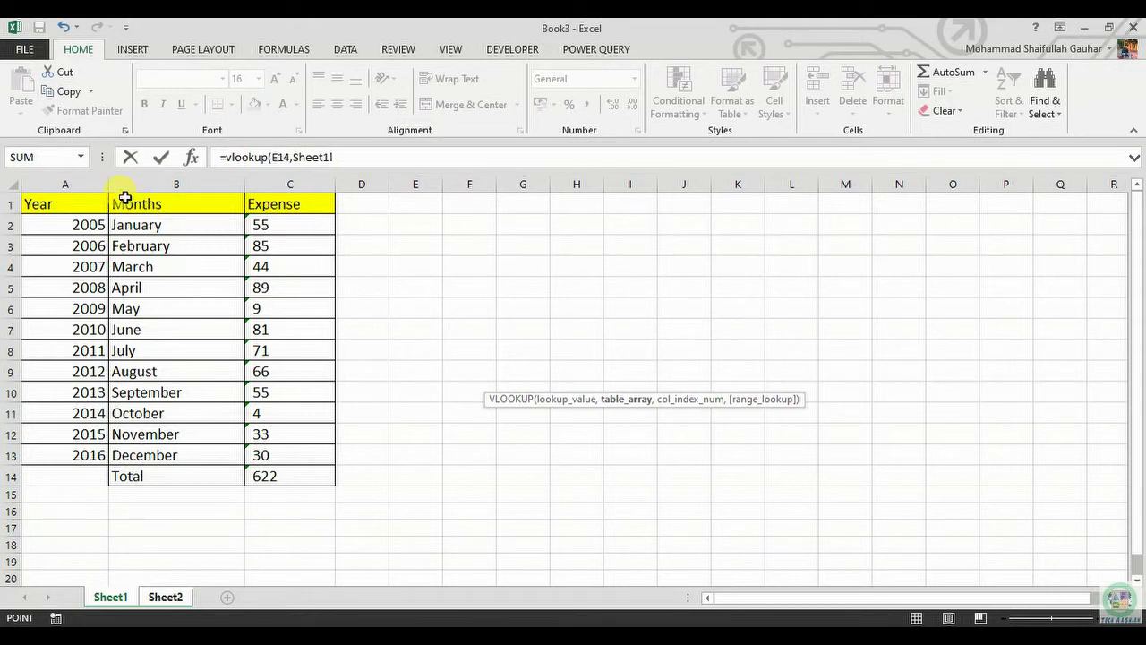
pyautogui.moveTo(148, 223); pyautogui.dragTo(304, 455)
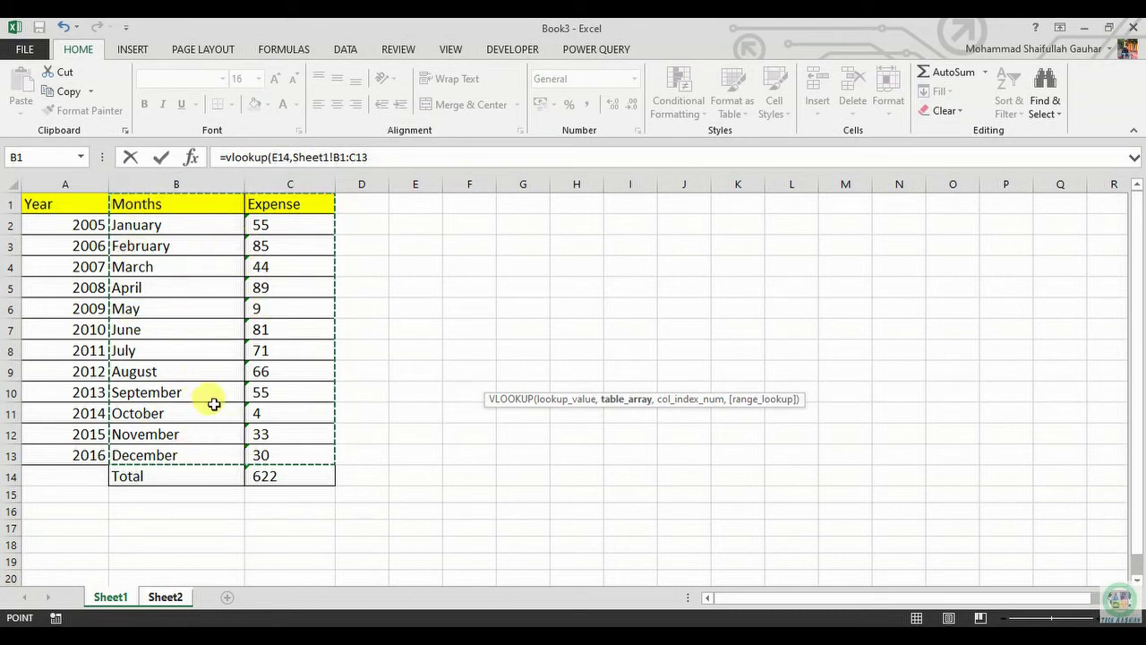
pyautogui.click(383, 157)
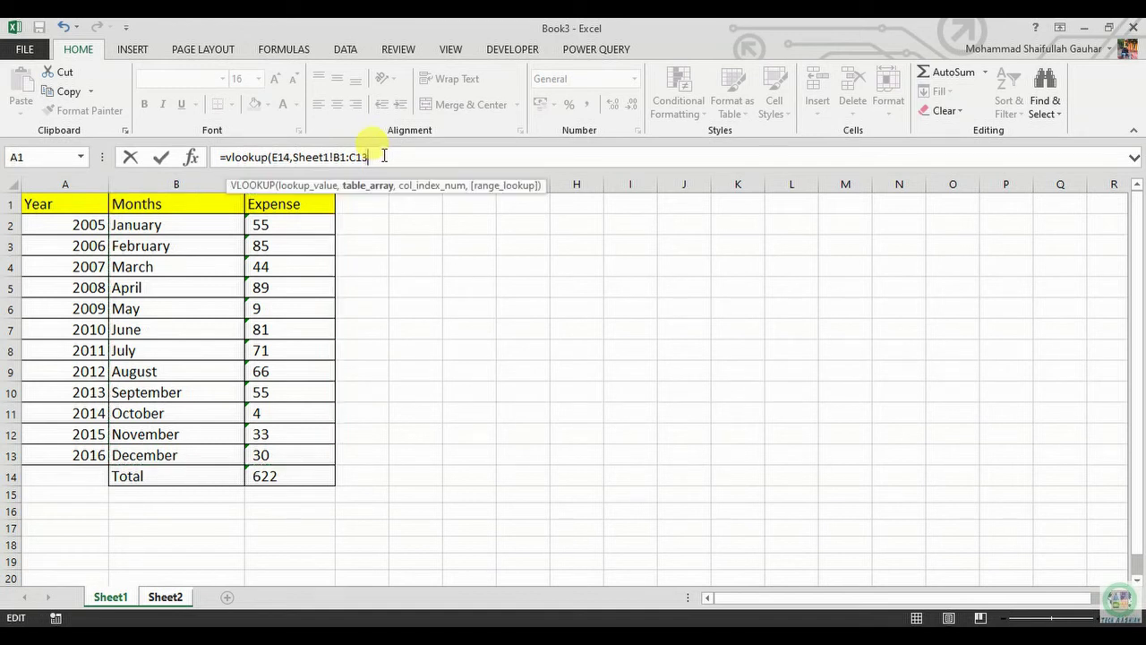
pyautogui.write(',2')
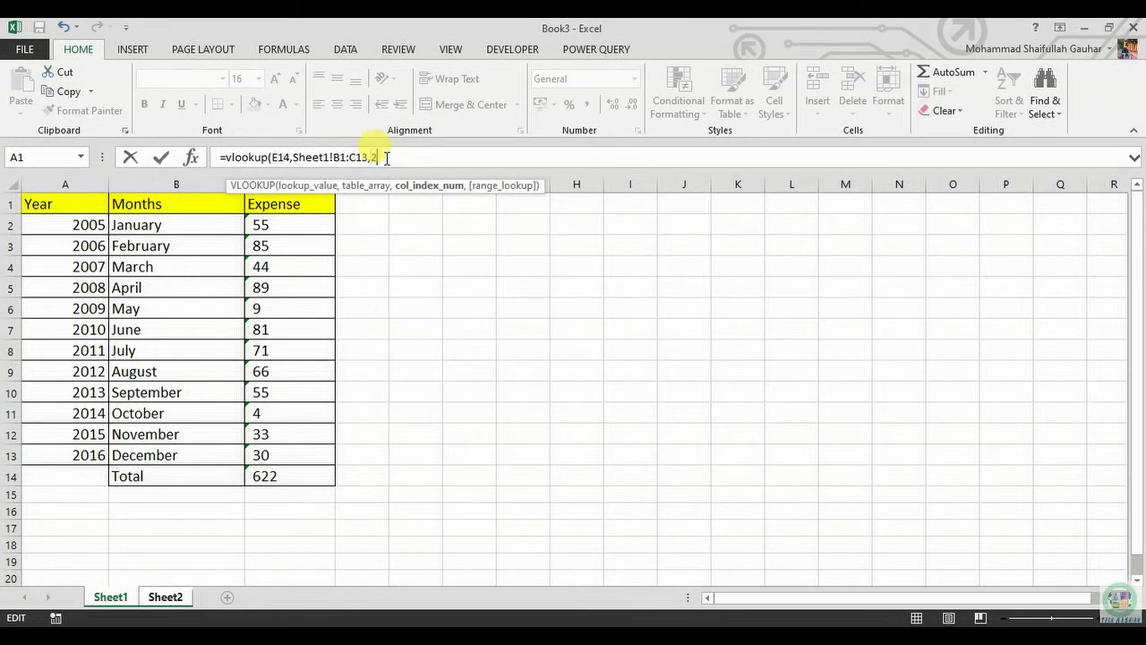
pyautogui.write(',0')
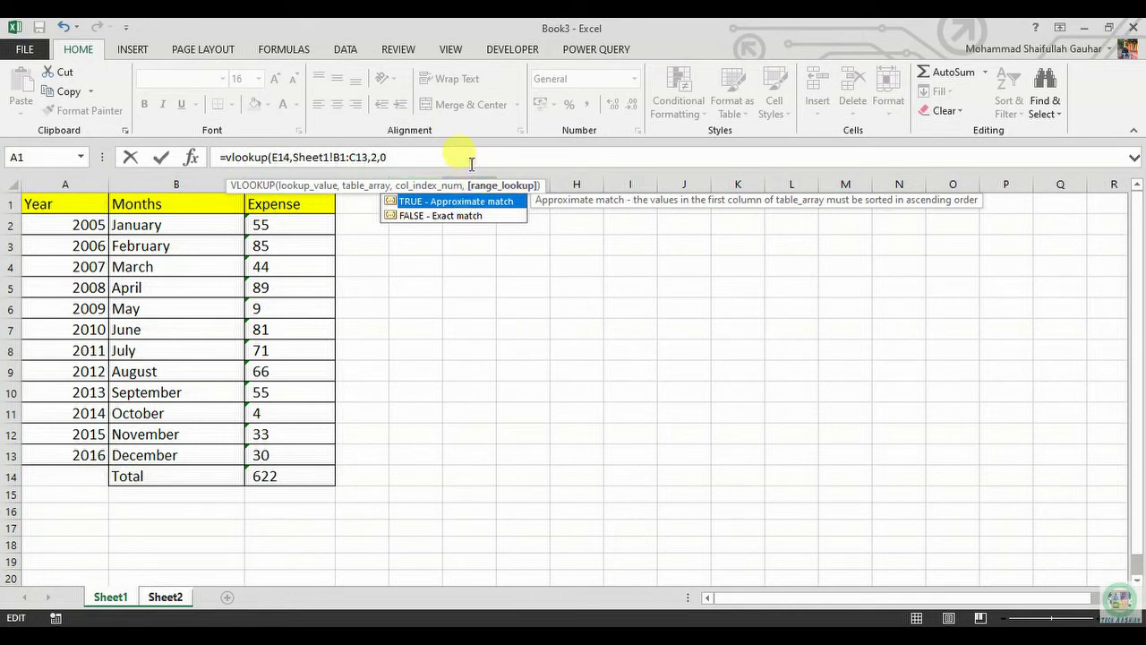
pyautogui.write(')')
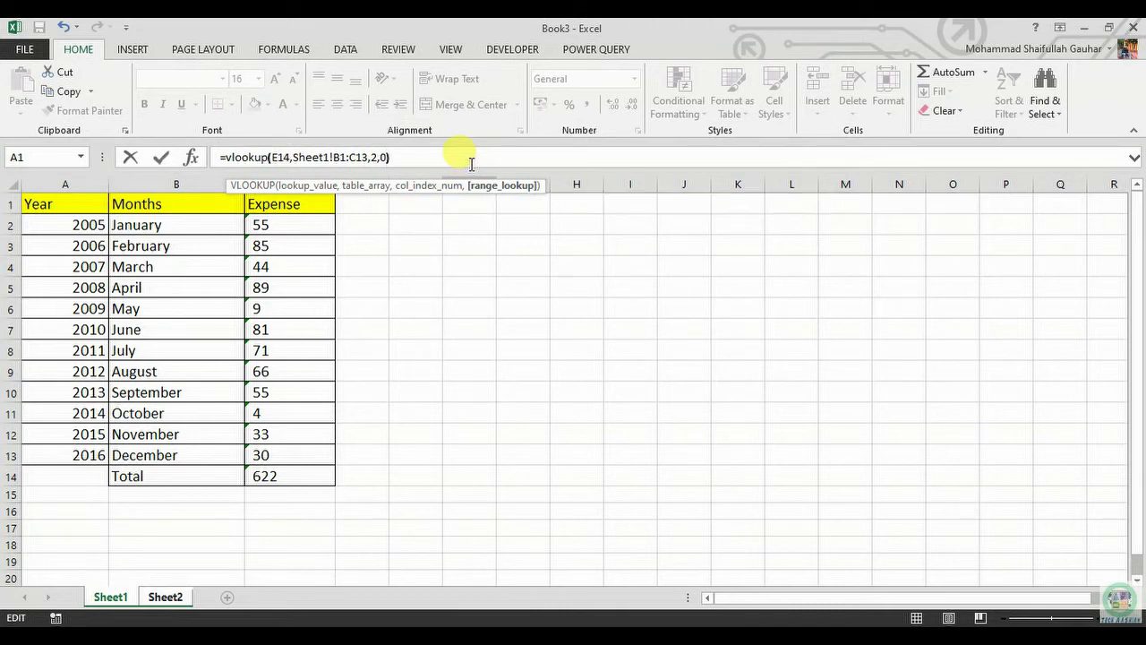
pyautogui.press('Return')
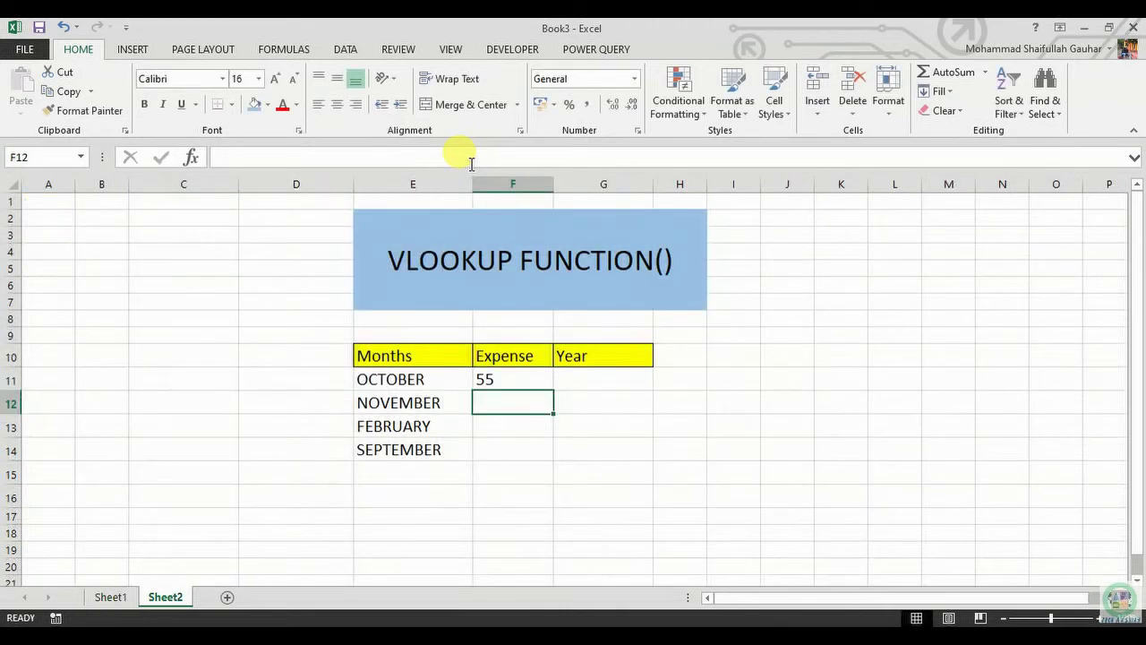
# Step: Check the lookup result in F11 against September's expense in the Sheet1 table, and return to Sheet2
pyautogui.press('Up')
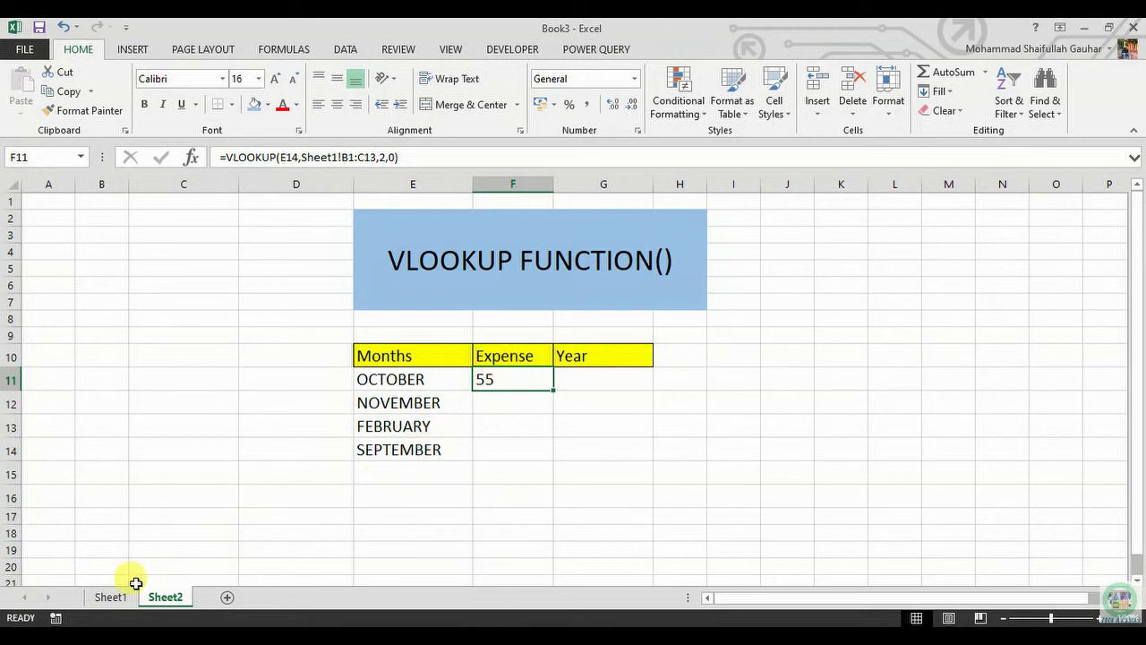
pyautogui.click(111, 597)
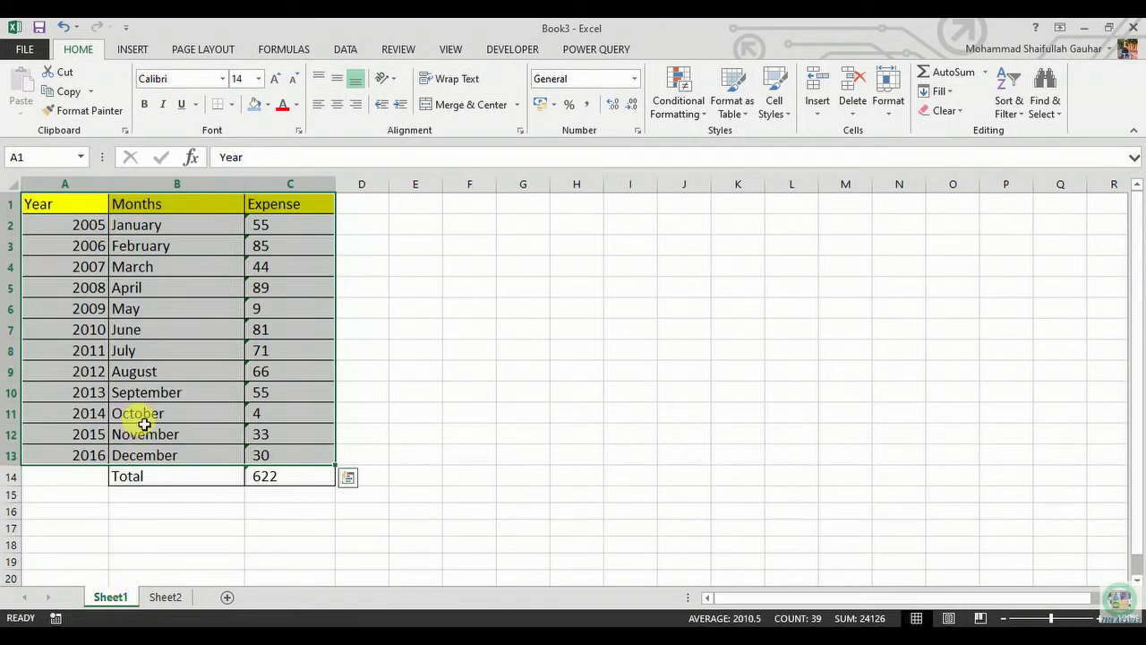
pyautogui.click(148, 394)
pyautogui.moveTo(147, 394); pyautogui.dragTo(276, 392)
pyautogui.hotkey('shift', 'space')
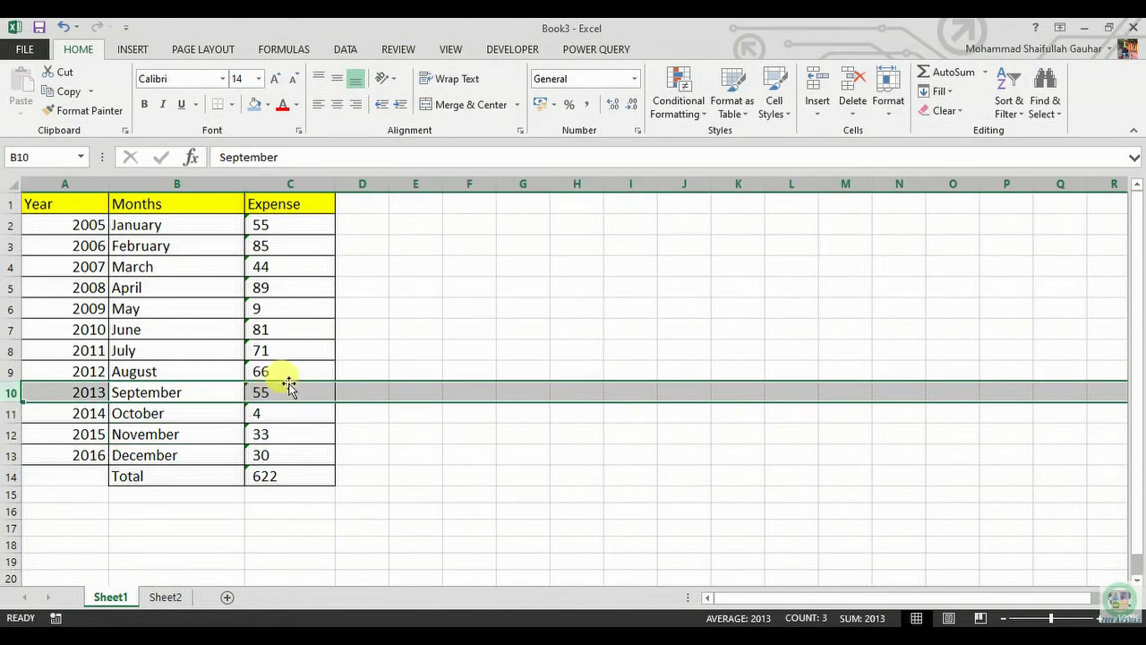
pyautogui.click(164, 597)
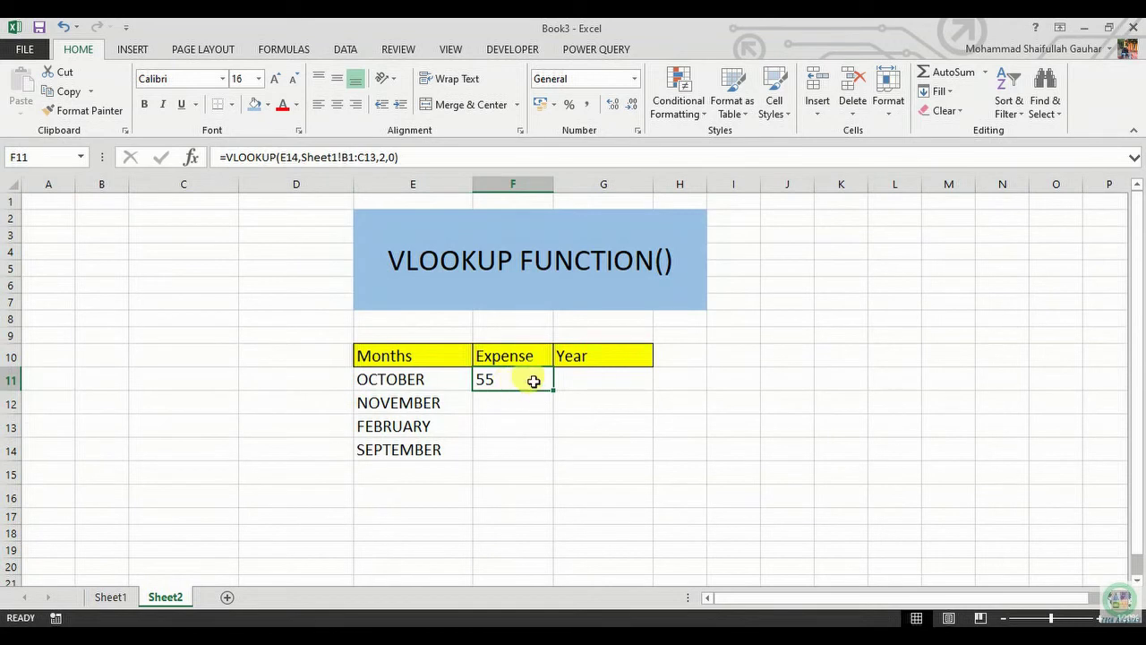
# Step: Clear the VLOOKUP formula from cell F11
pyautogui.moveTo(506, 419); pyautogui.dragTo(514, 395)
pyautogui.click(521, 383)
pyautogui.press('Delete')
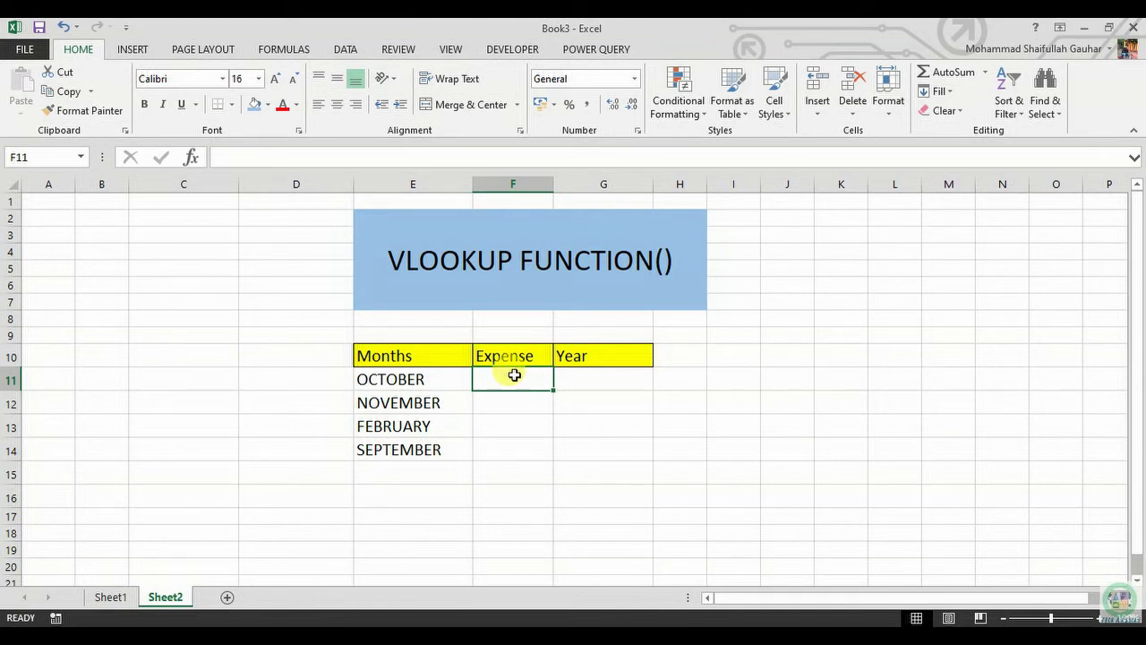
pyautogui.write('=')
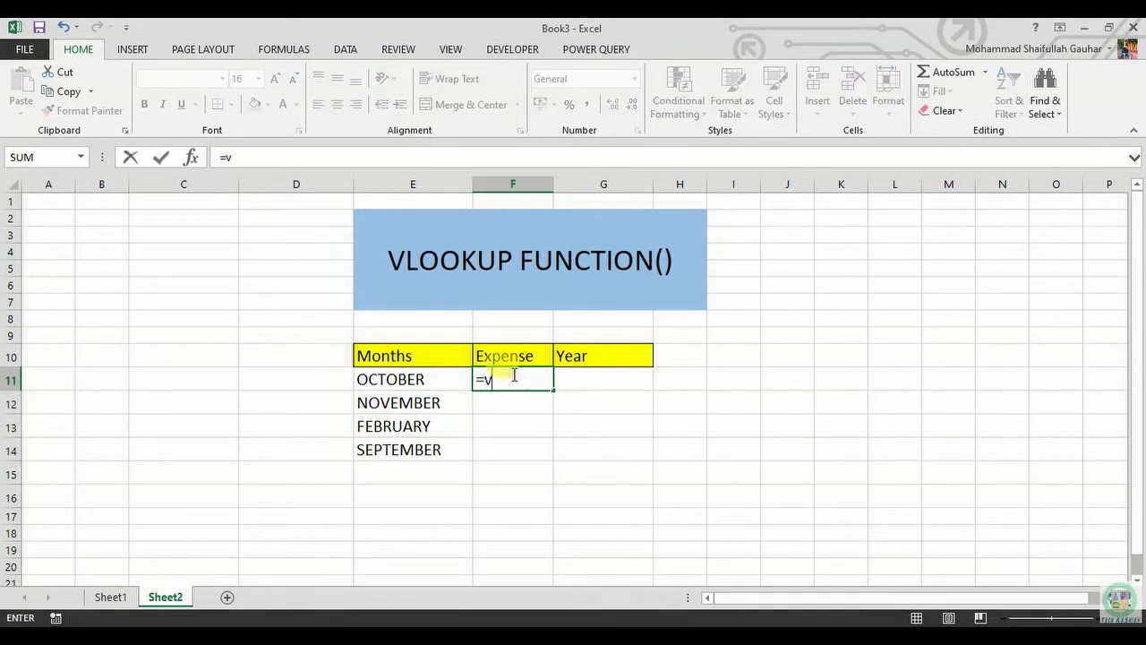
pyautogui.write('vl')
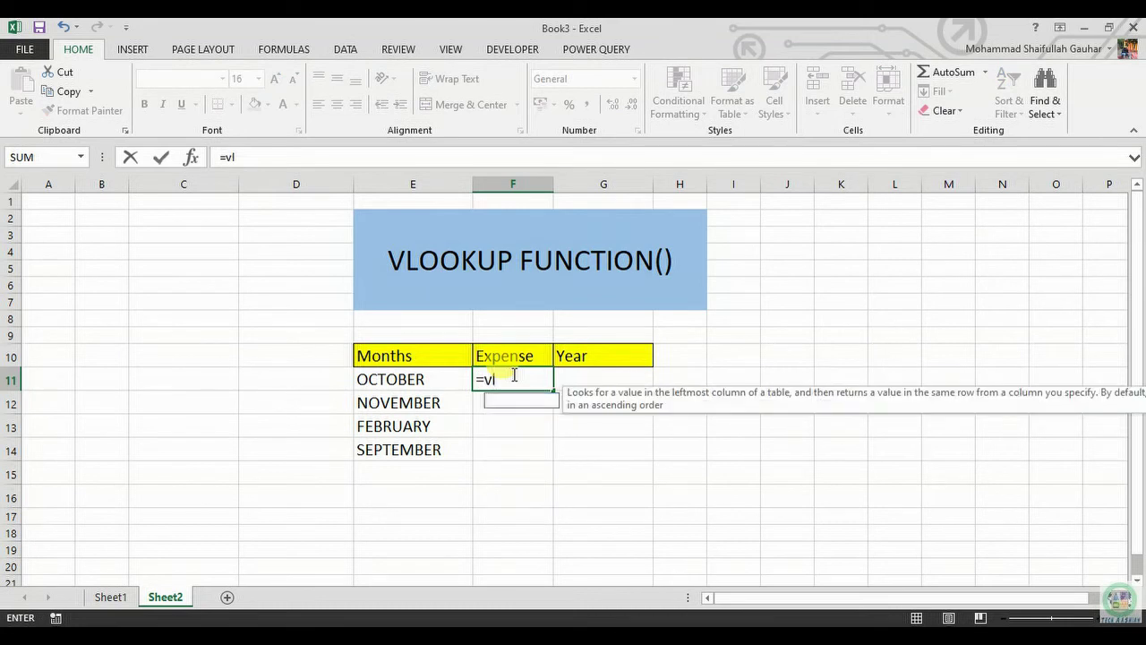
pyautogui.write('ookup')
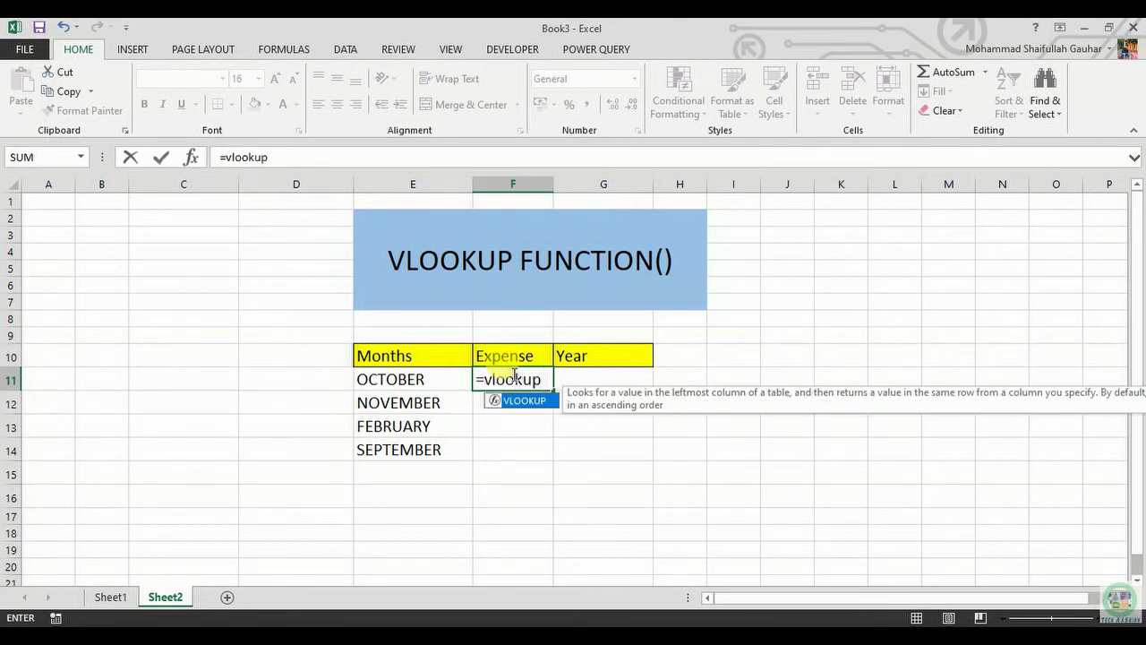
pyautogui.write('(')
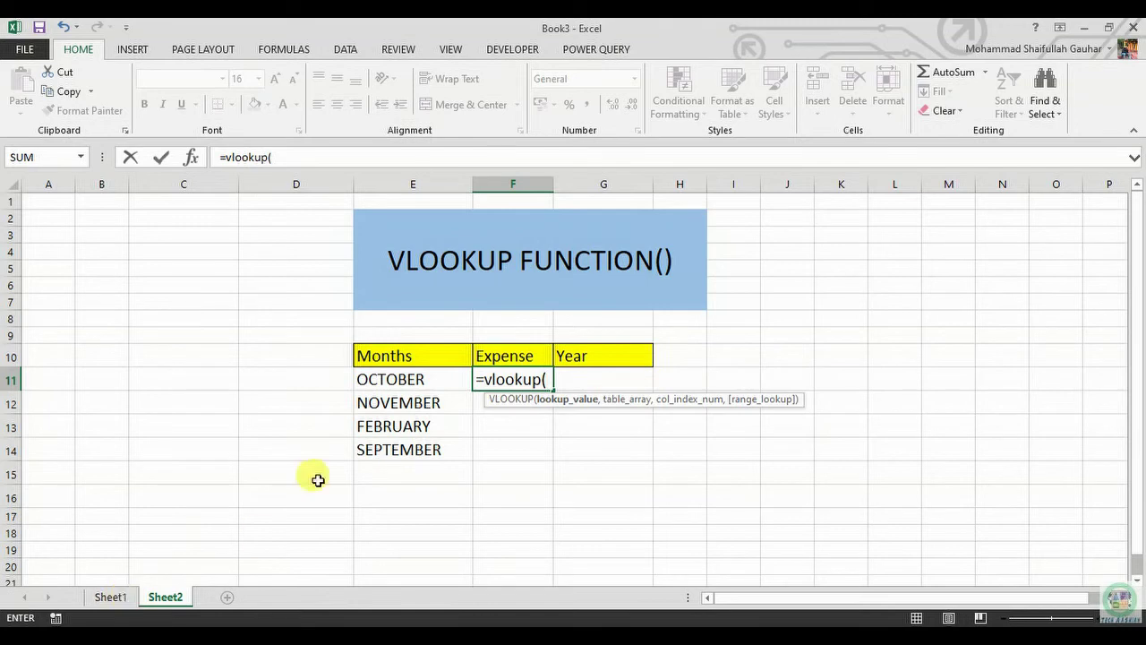
pyautogui.click(396, 377)
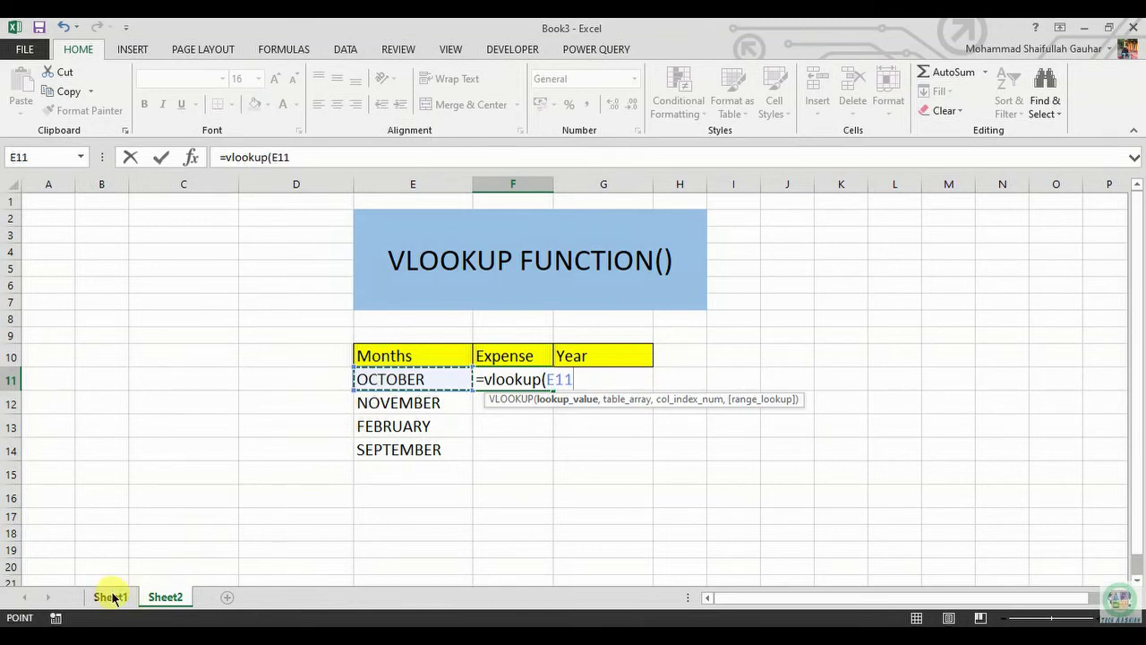
pyautogui.click(112, 597)
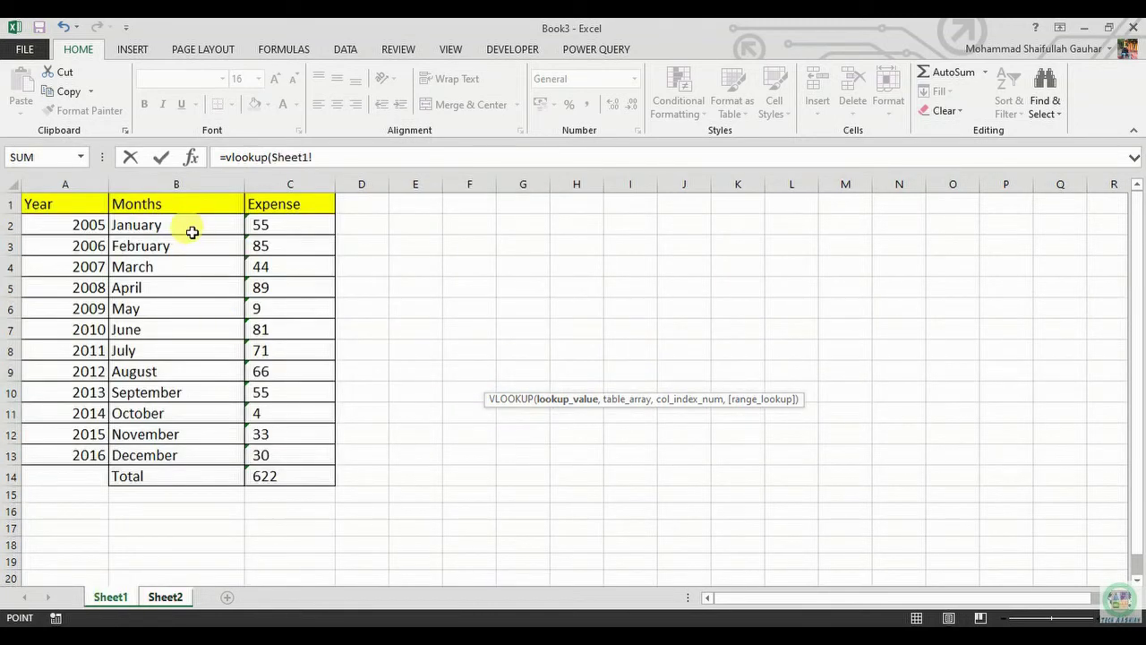
pyautogui.moveTo(136, 200); pyautogui.dragTo(258, 455)
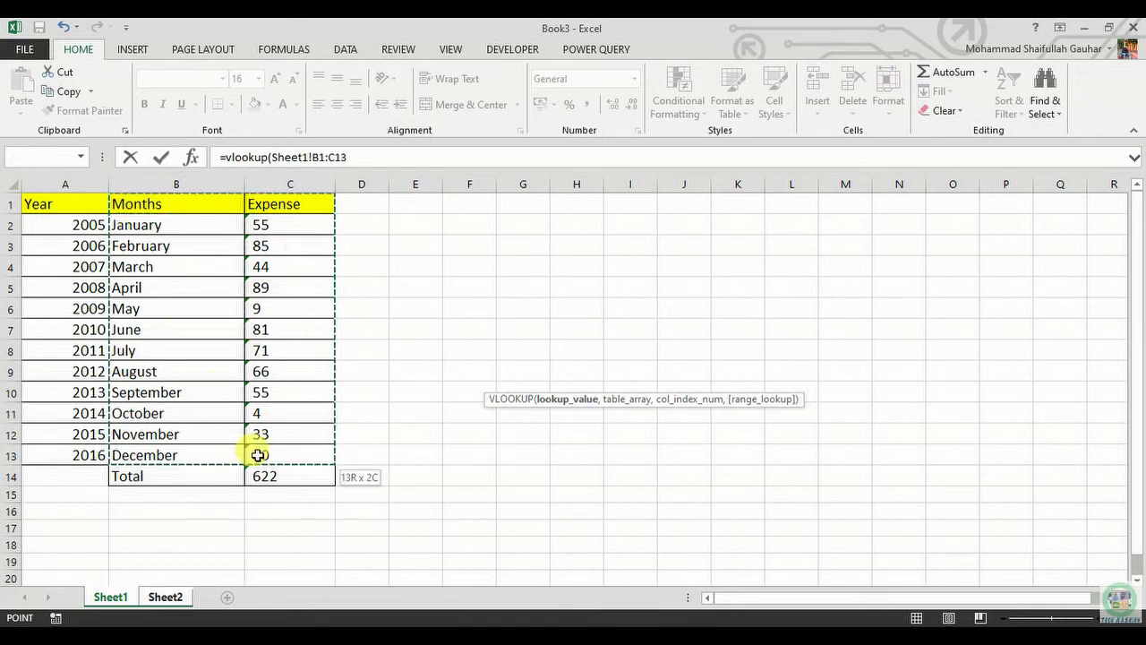
pyautogui.click(363, 157)
pyautogui.write(',2')
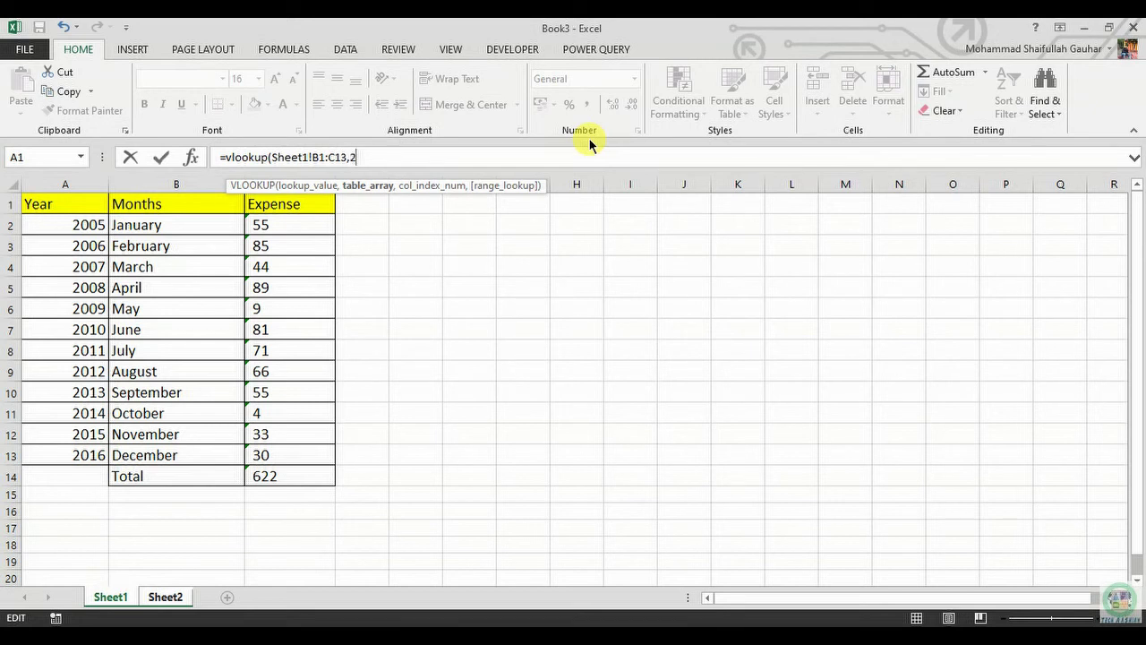
pyautogui.press('BackSpace')
pyautogui.press('BackSpace')
pyautogui.press('BackSpace')
pyautogui.press('BackSpace')
pyautogui.press('BackSpace')
pyautogui.press('BackSpace')
pyautogui.press('BackSpace')
pyautogui.press('BackSpace')
pyautogui.press('BackSpace')
pyautogui.press('BackSpace')
pyautogui.press('BackSpace')
pyautogui.press('BackSpace')
pyautogui.press('BackSpace')
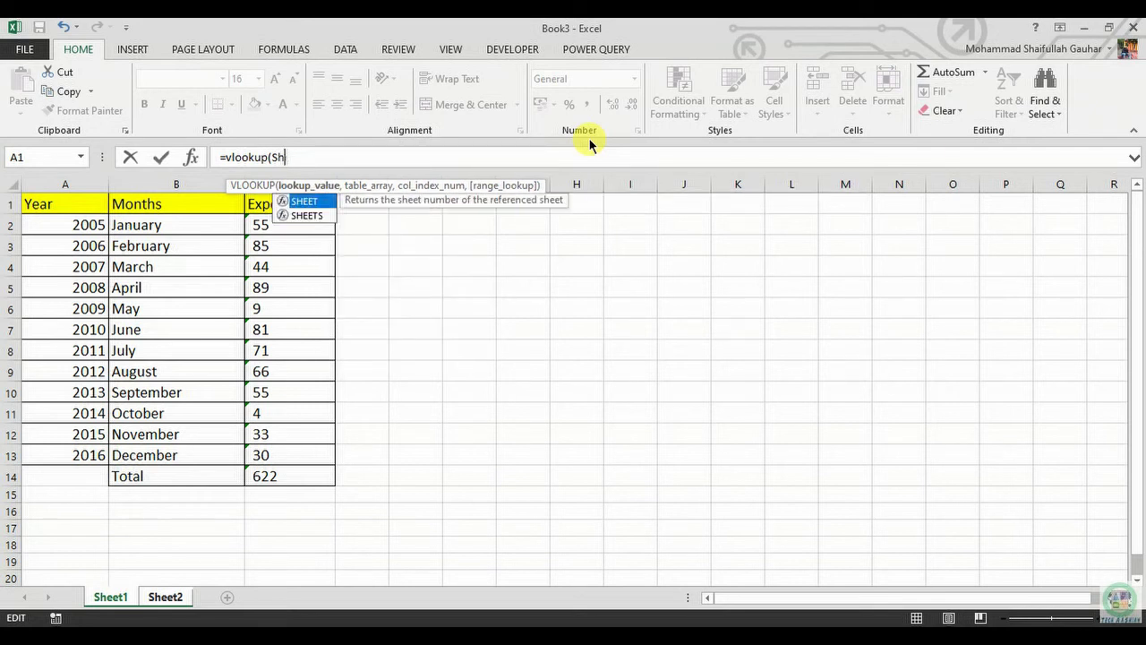
pyautogui.write('(')
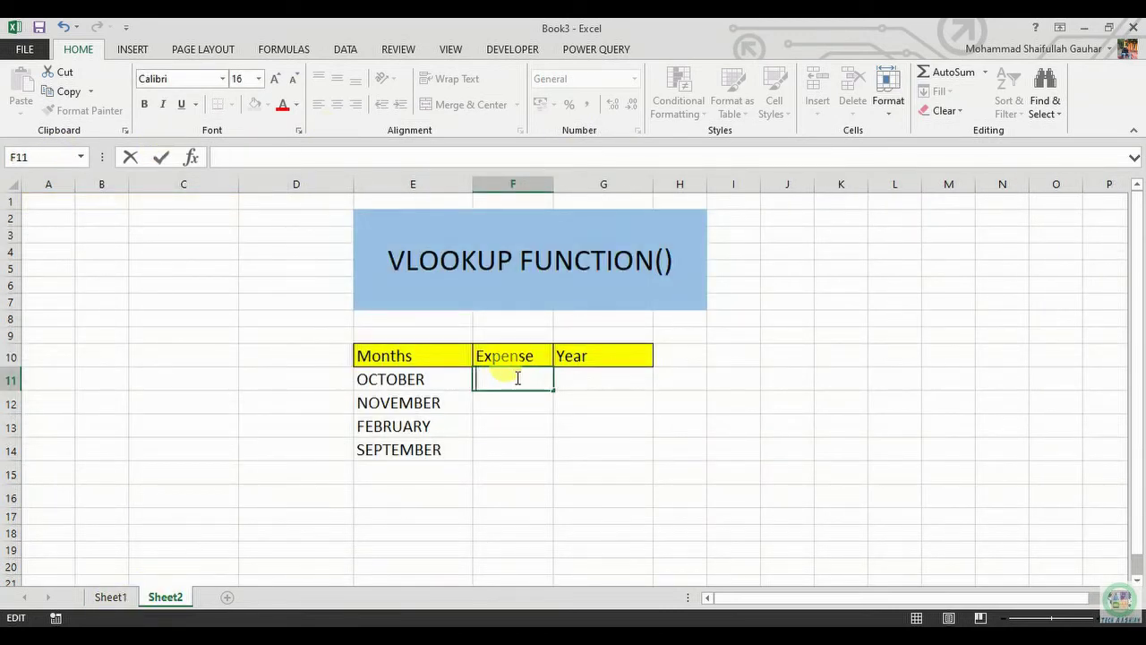
# Step: Enter the formula =VLOOKUP(Sheet2!E11,Sheet1!B1:C13,2,0) in cell F11 of Sheet2
pyautogui.write('=vlookup')
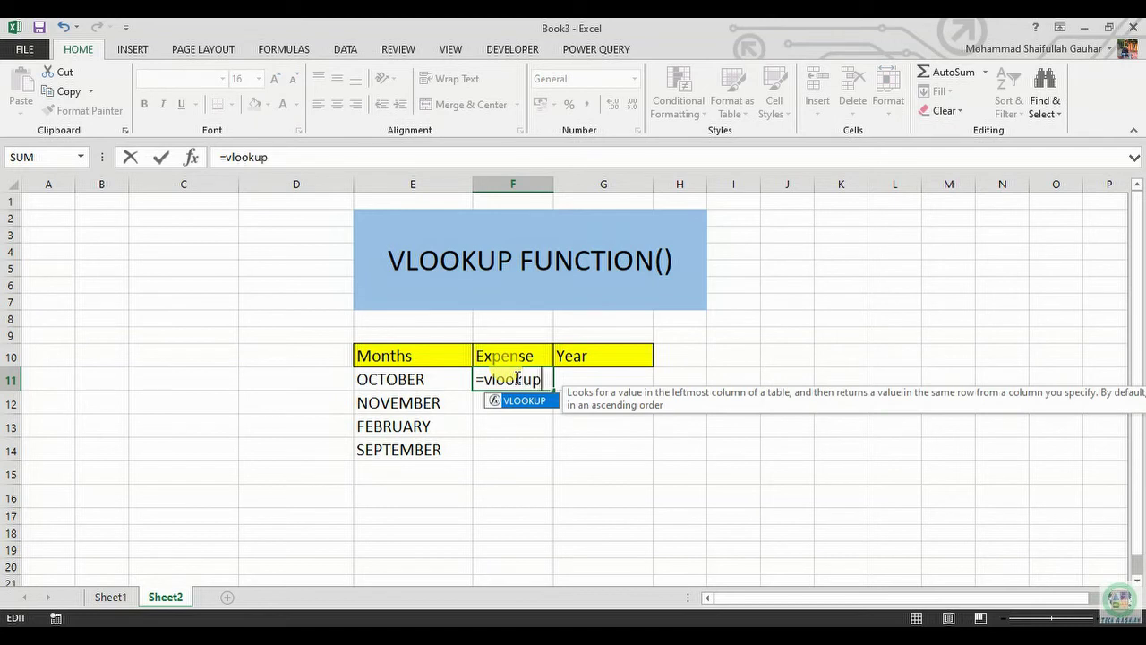
pyautogui.write('(')
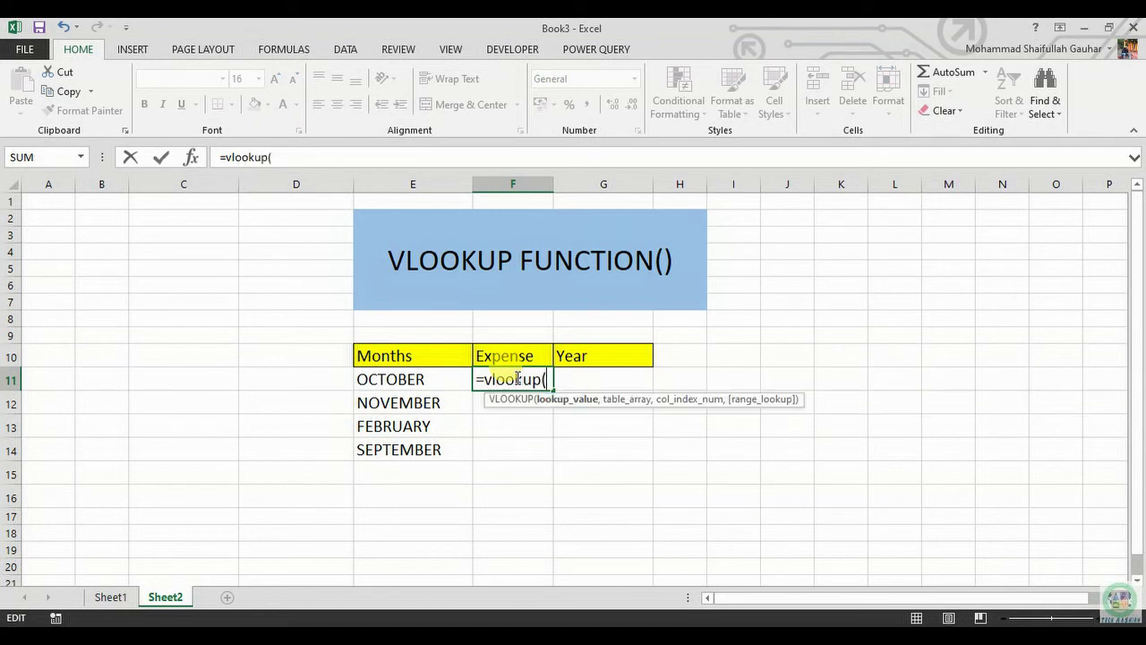
pyautogui.click(404, 379)
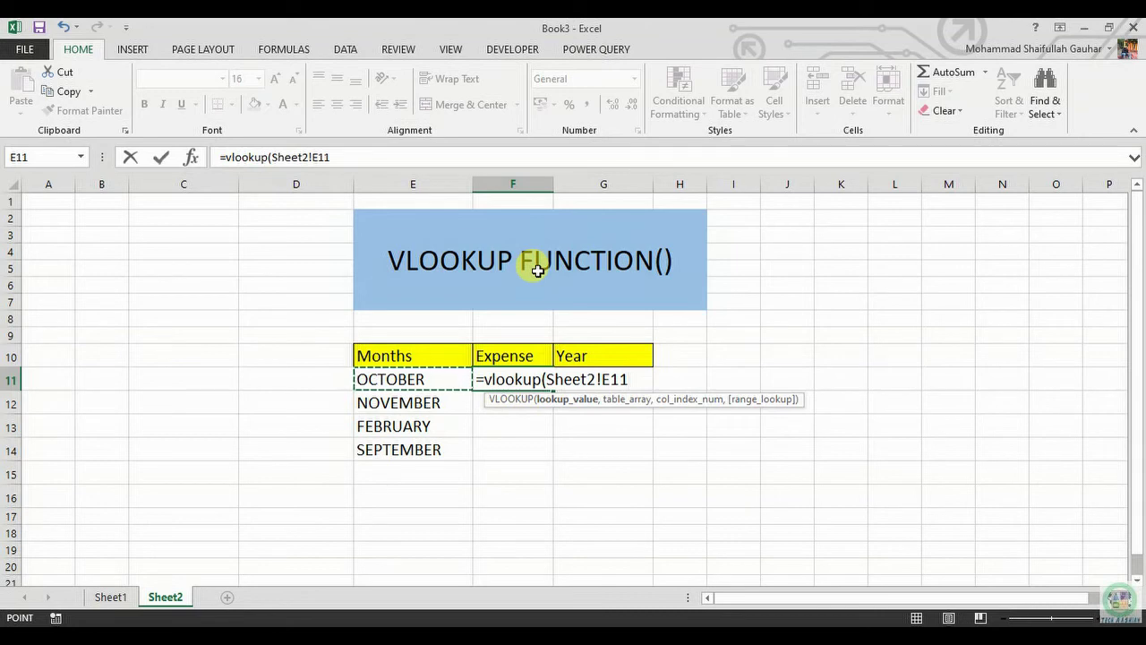
pyautogui.write(',')
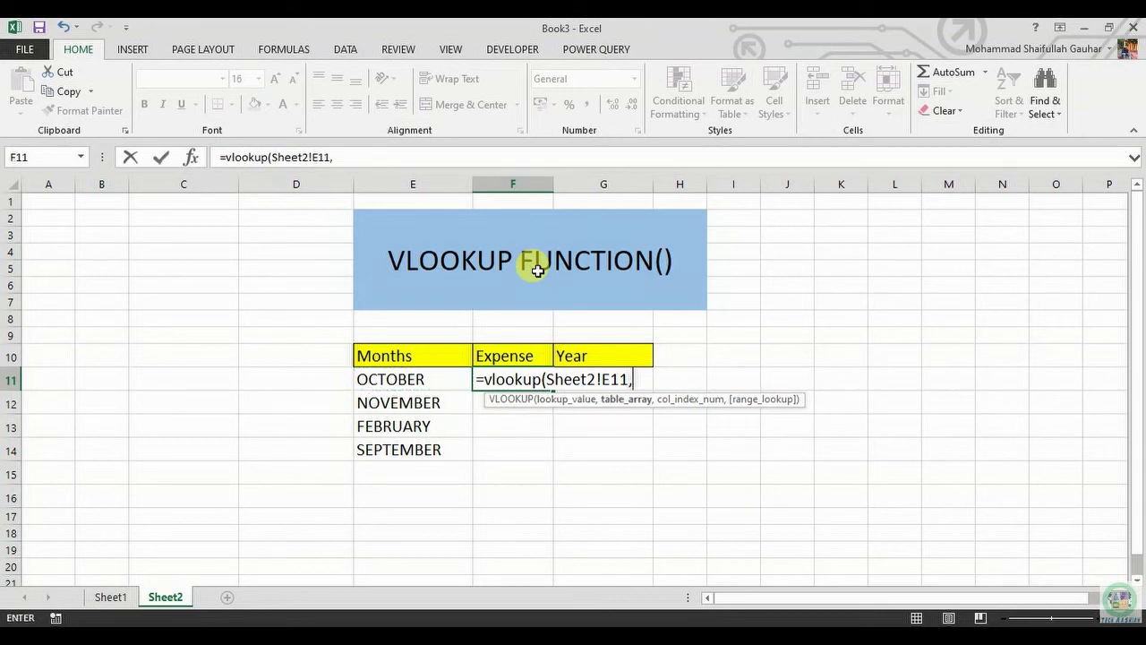
pyautogui.click(120, 595)
pyautogui.moveTo(135, 204); pyautogui.dragTo(287, 452)
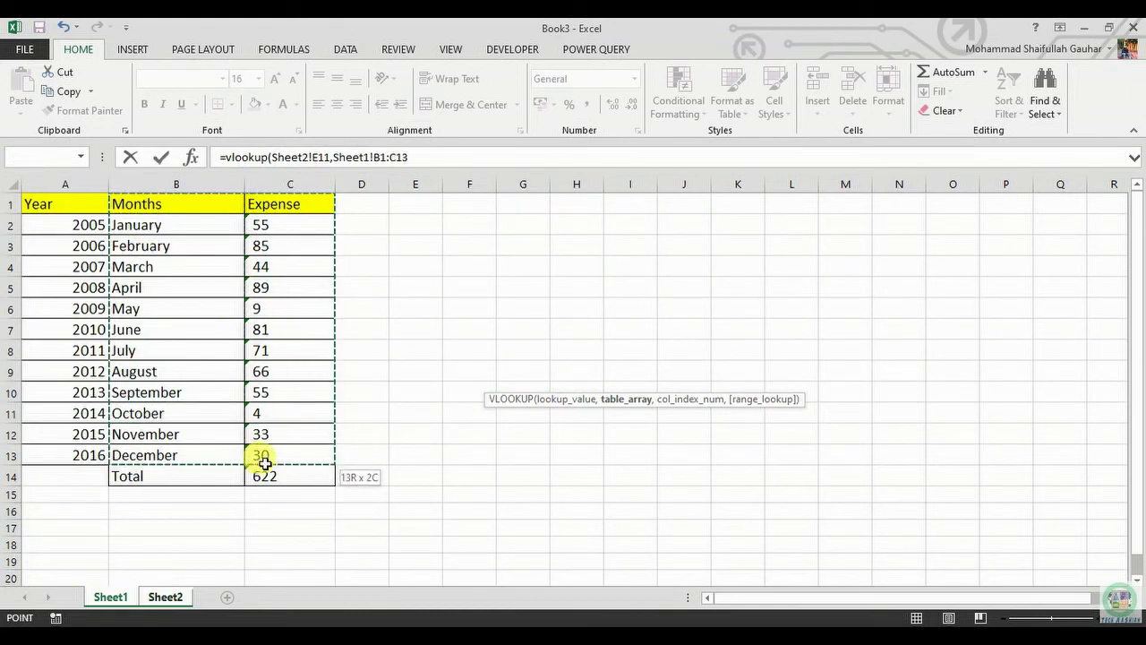
pyautogui.click(433, 157)
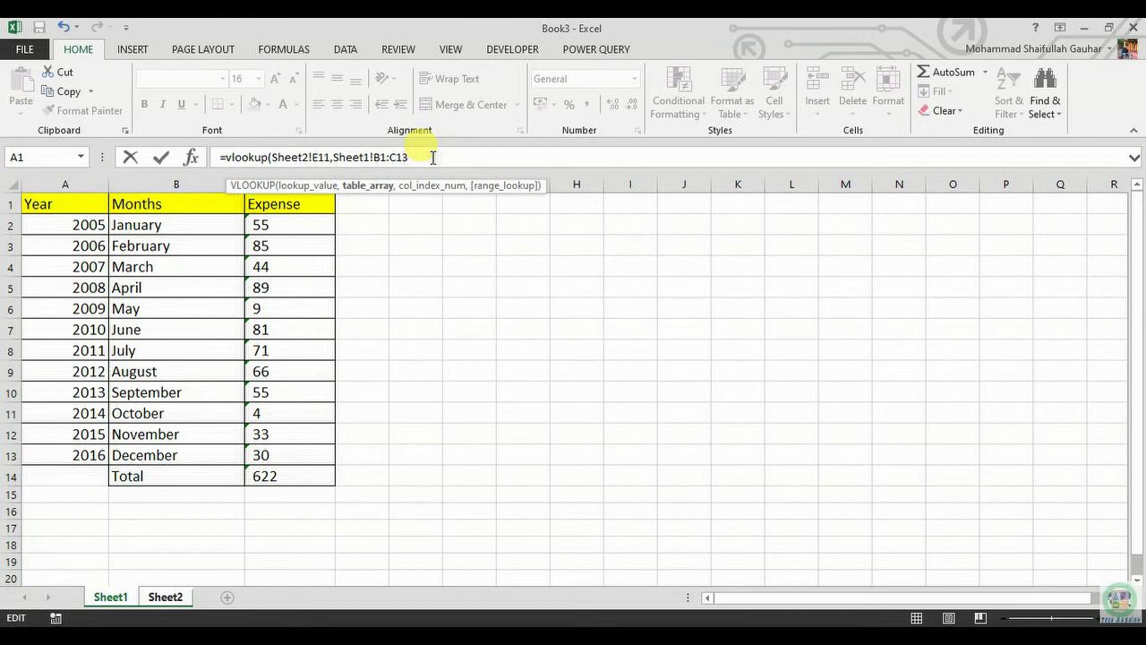
pyautogui.write(',')
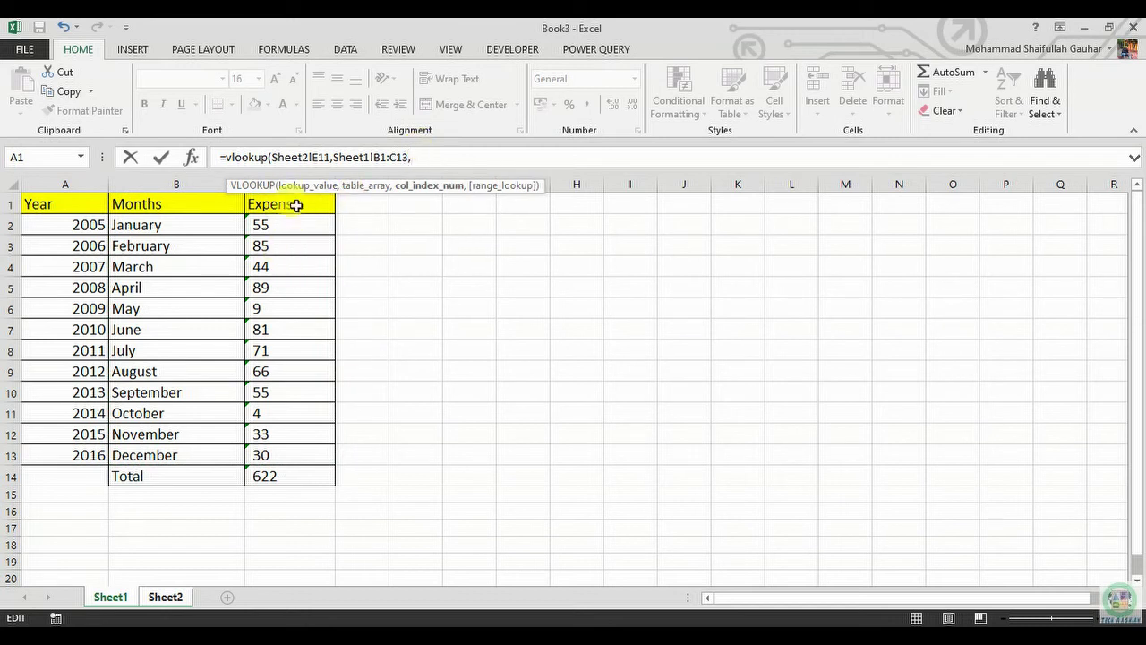
pyautogui.write('2,0')
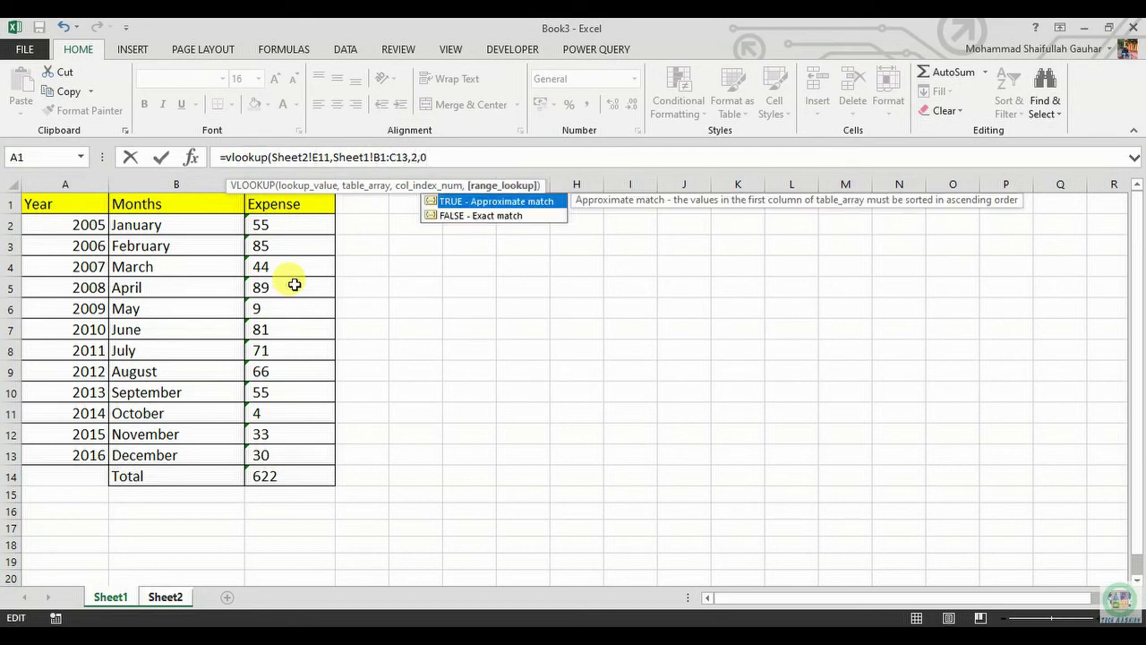
pyautogui.write(')')
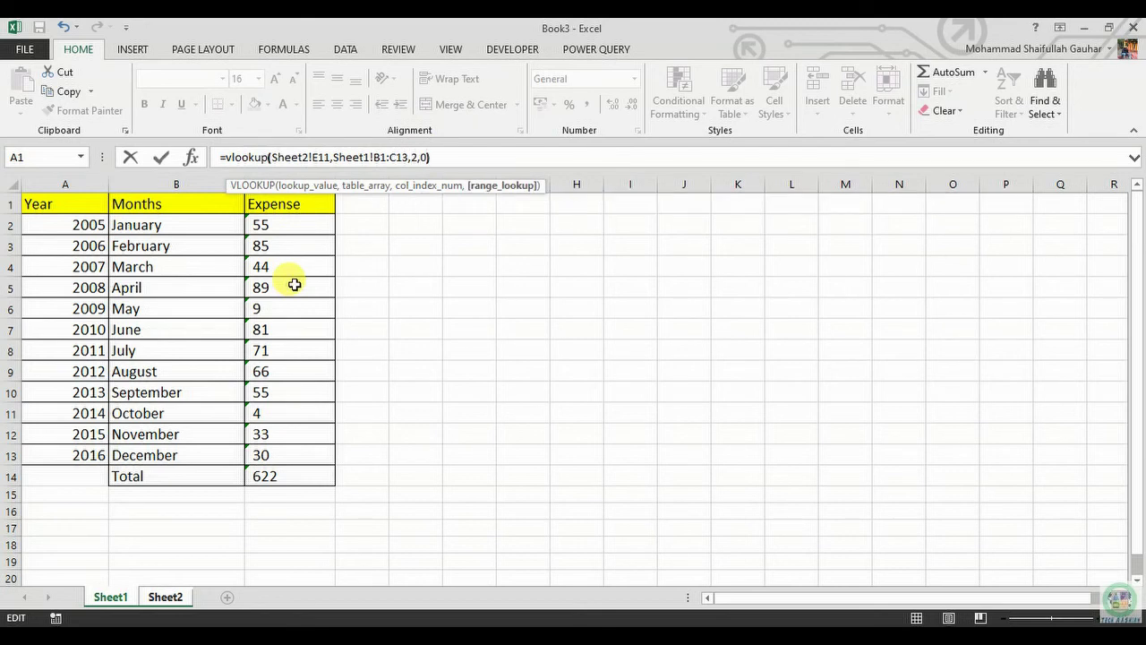
pyautogui.press('Return')
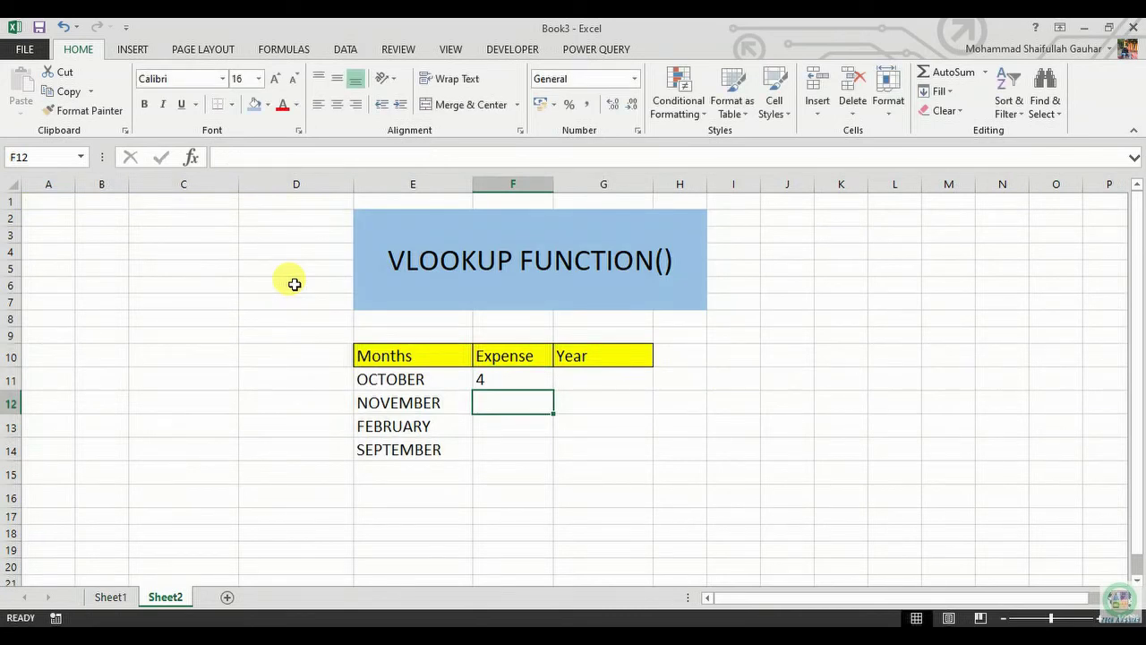
# Step: Compare the October lookup result with October's row in the Sheet1 table, and return to Sheet2
pyautogui.click(431, 376)
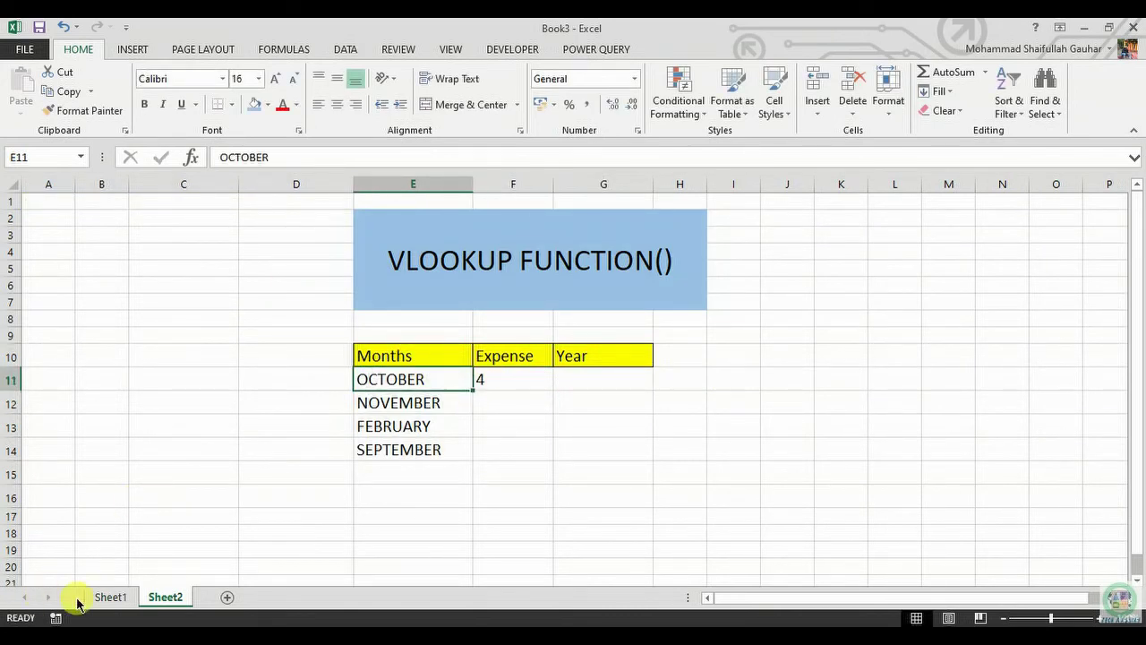
pyautogui.click(106, 598)
pyautogui.click(143, 408)
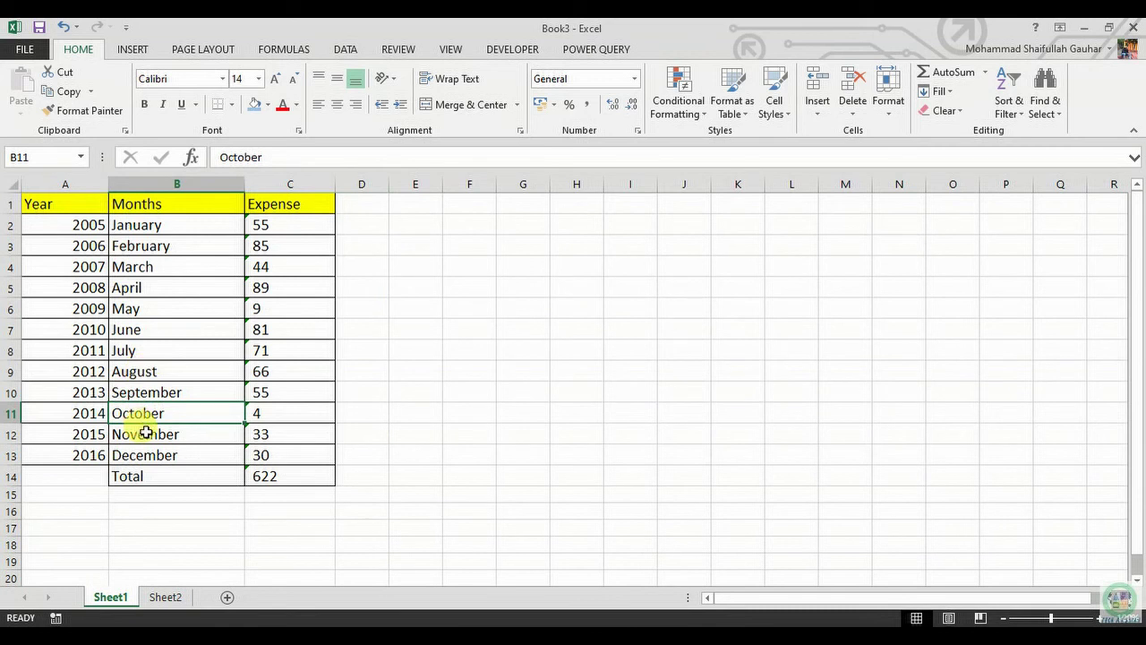
pyautogui.click(164, 596)
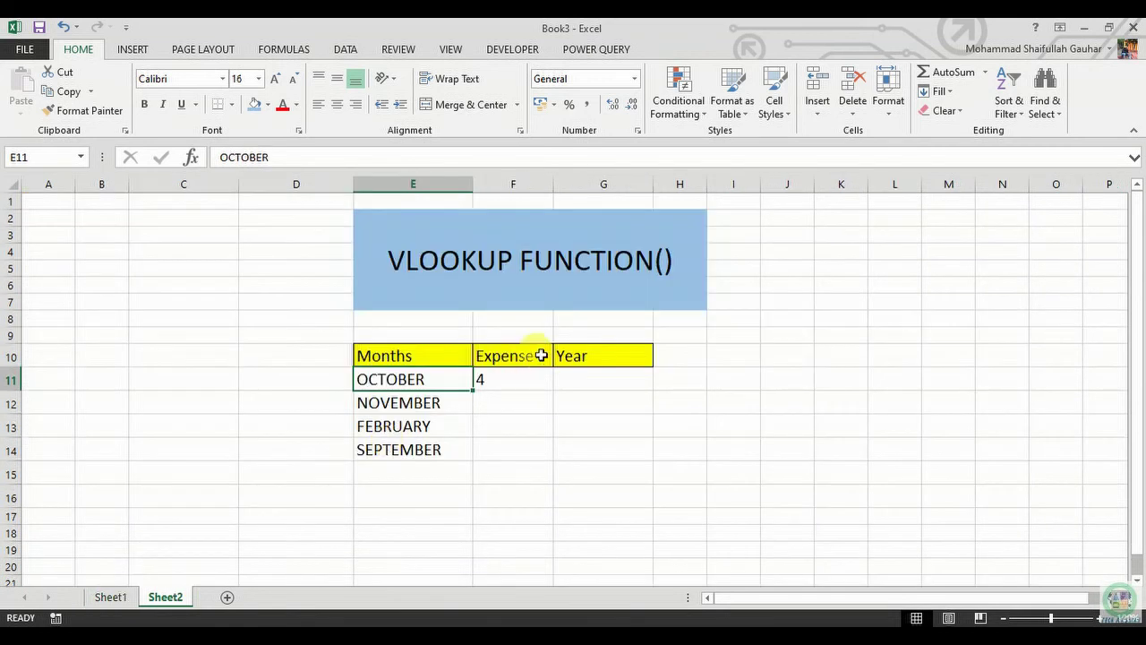
# Step: Fill the VLOOKUP formula from F11 down through F14 to cover the remaining months
pyautogui.click(515, 379)
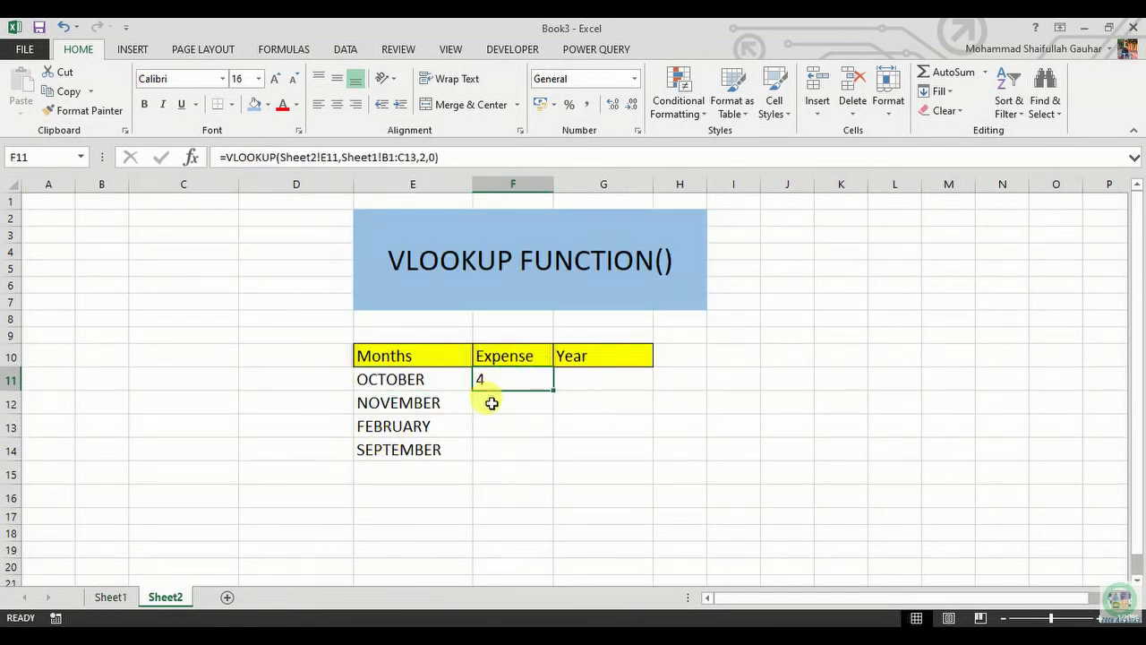
pyautogui.click(491, 446)
pyautogui.click(515, 405)
pyautogui.click(524, 376)
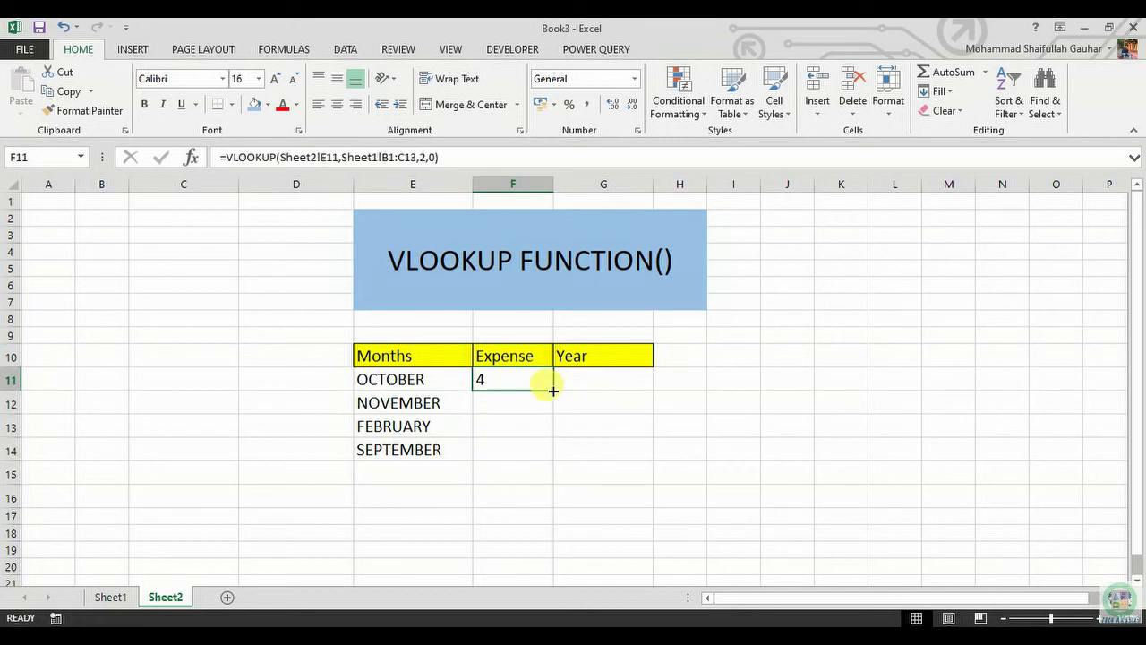
pyautogui.moveTo(553, 390); pyautogui.dragTo(544, 455)
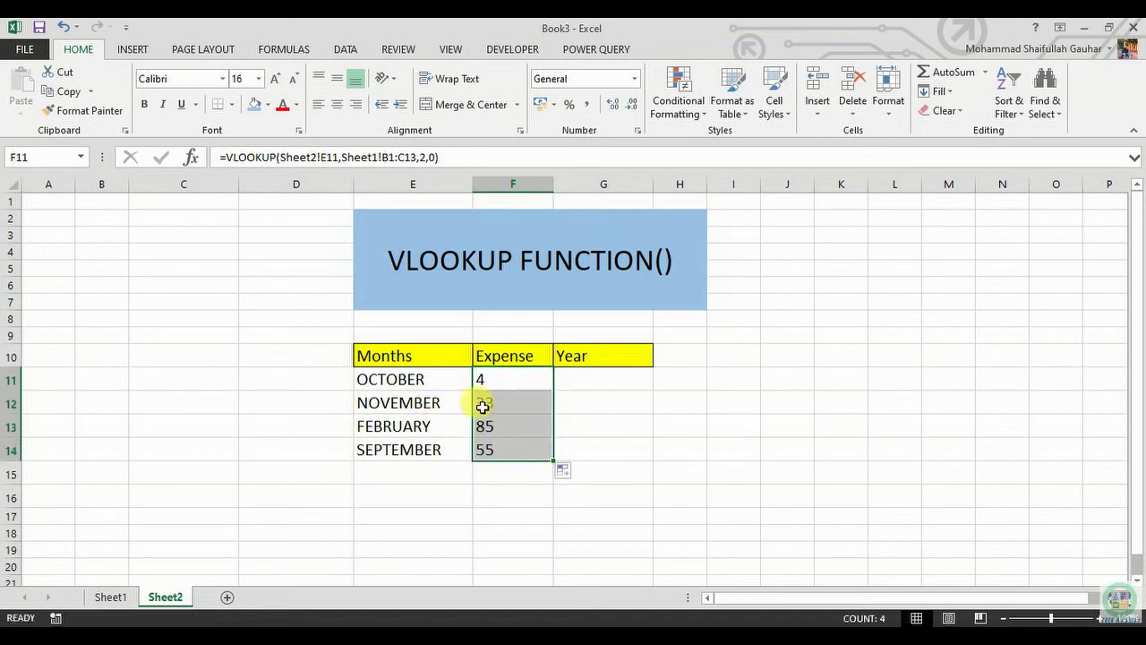
# Step: Check November's filled expense on Sheet2 against November's row in the Sheet1 table, and return to Sheet2
pyautogui.click(409, 404)
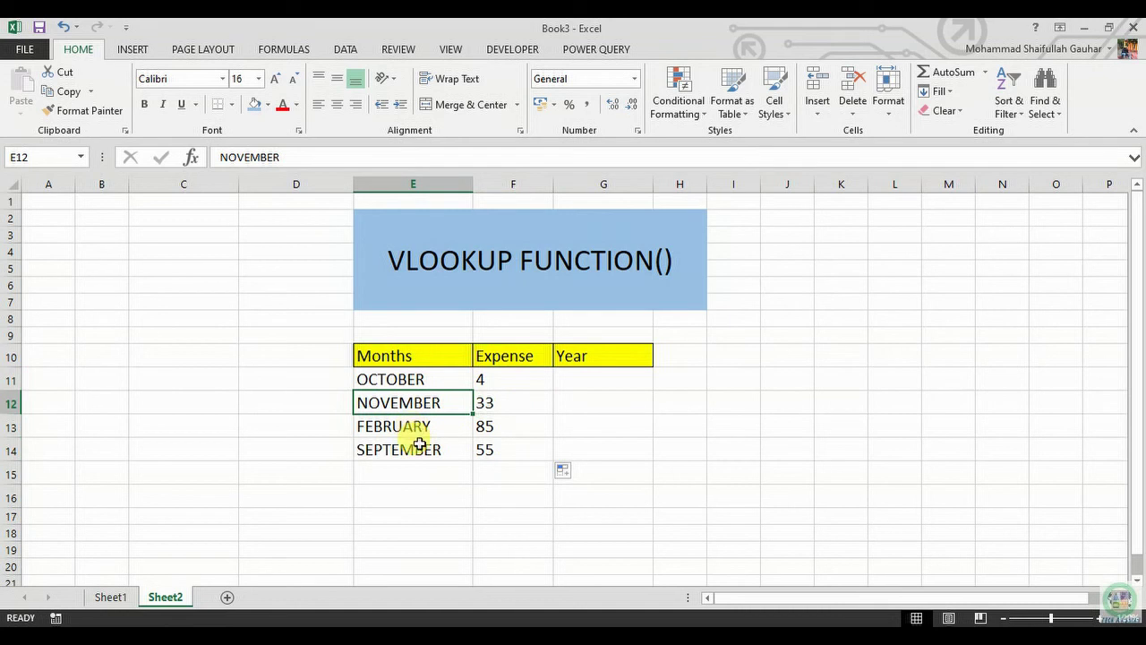
pyautogui.click(110, 597)
pyautogui.click(235, 434)
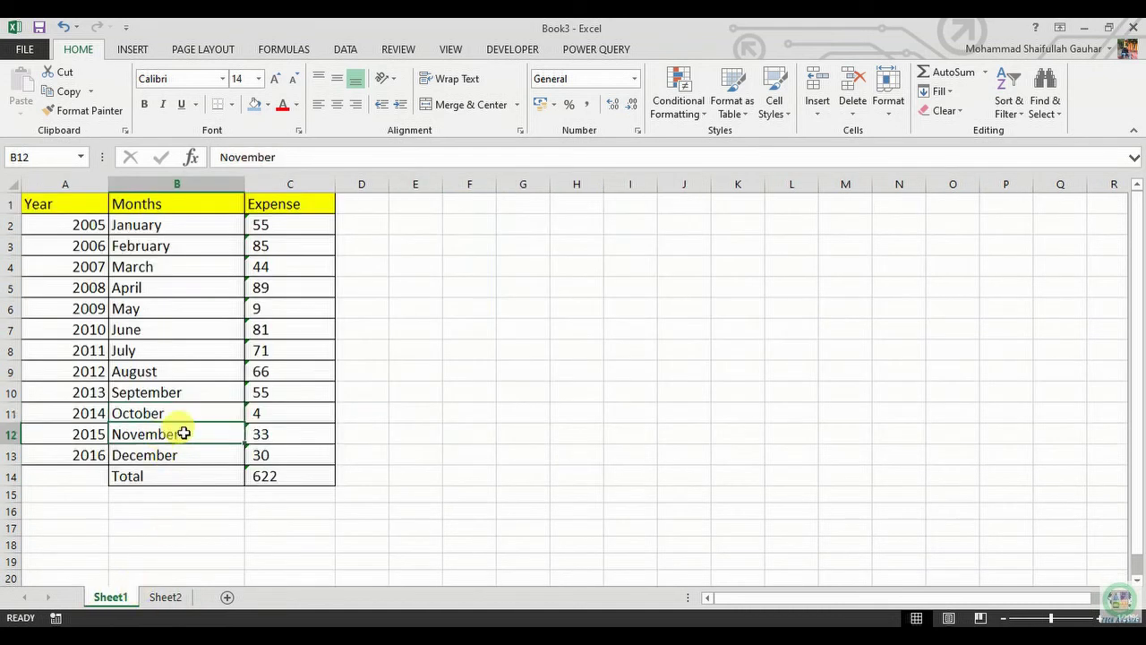
pyautogui.click(268, 437)
pyautogui.click(165, 597)
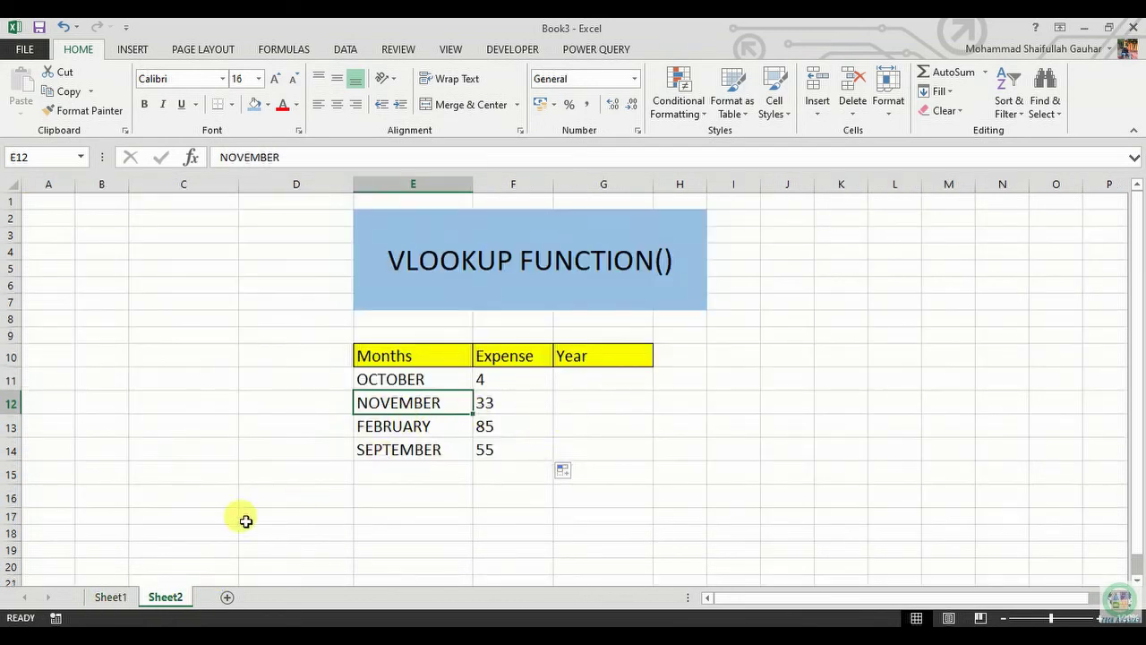
pyautogui.click(106, 597)
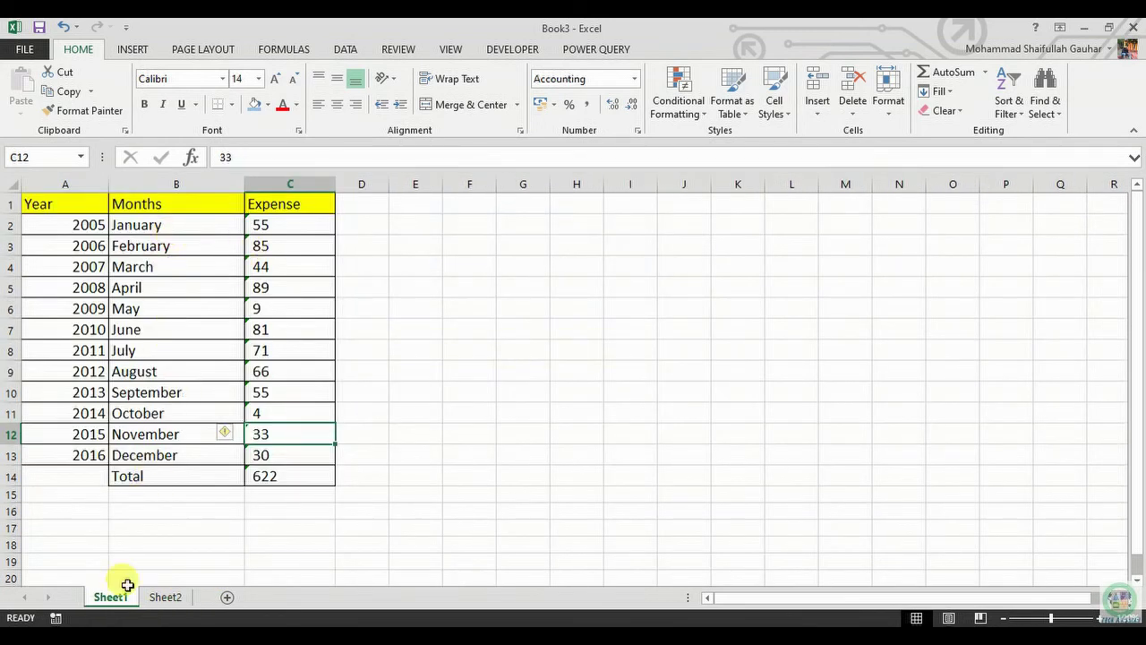
pyautogui.click(166, 598)
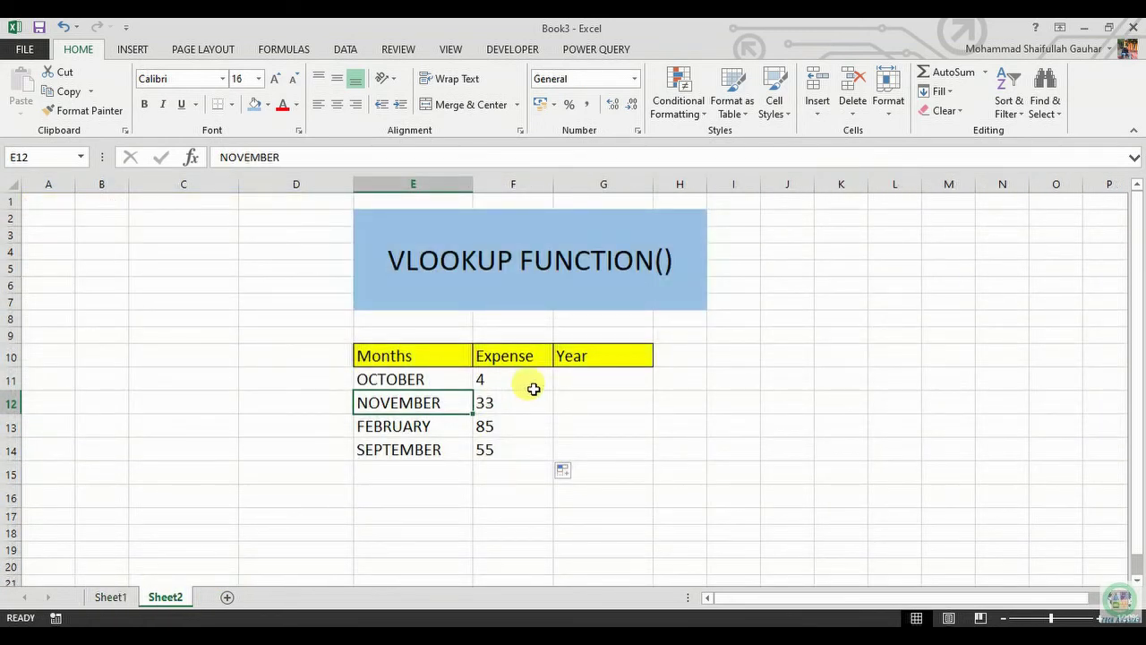